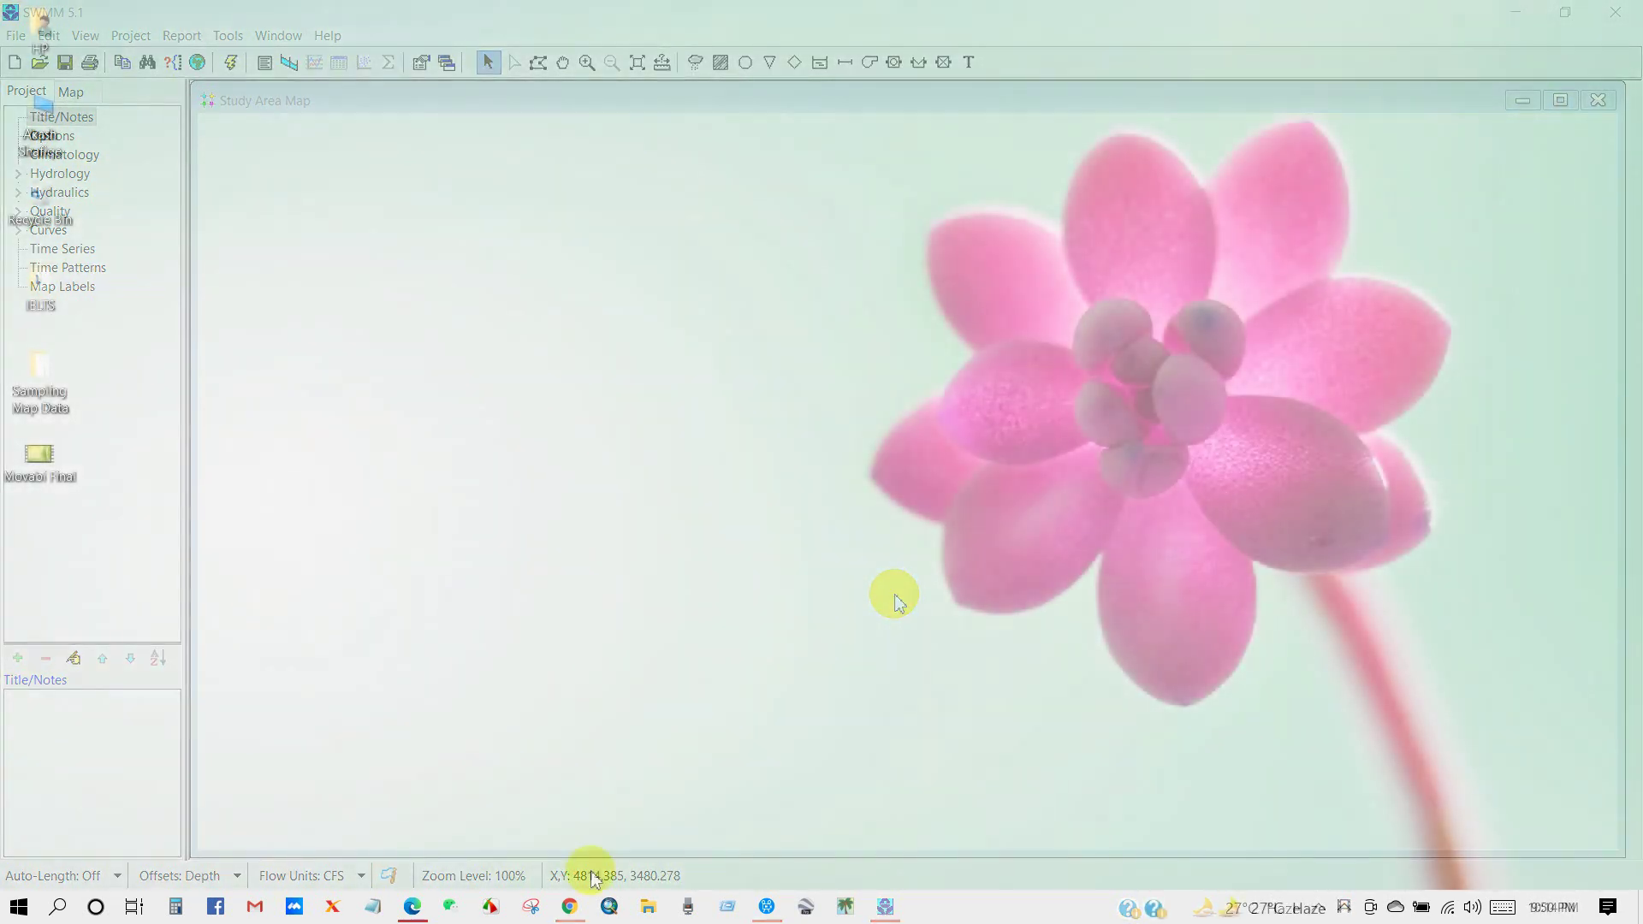
Step: Search Google for 'SWMM download' and open the EPA SWMM result in a new tab
click(570, 906)
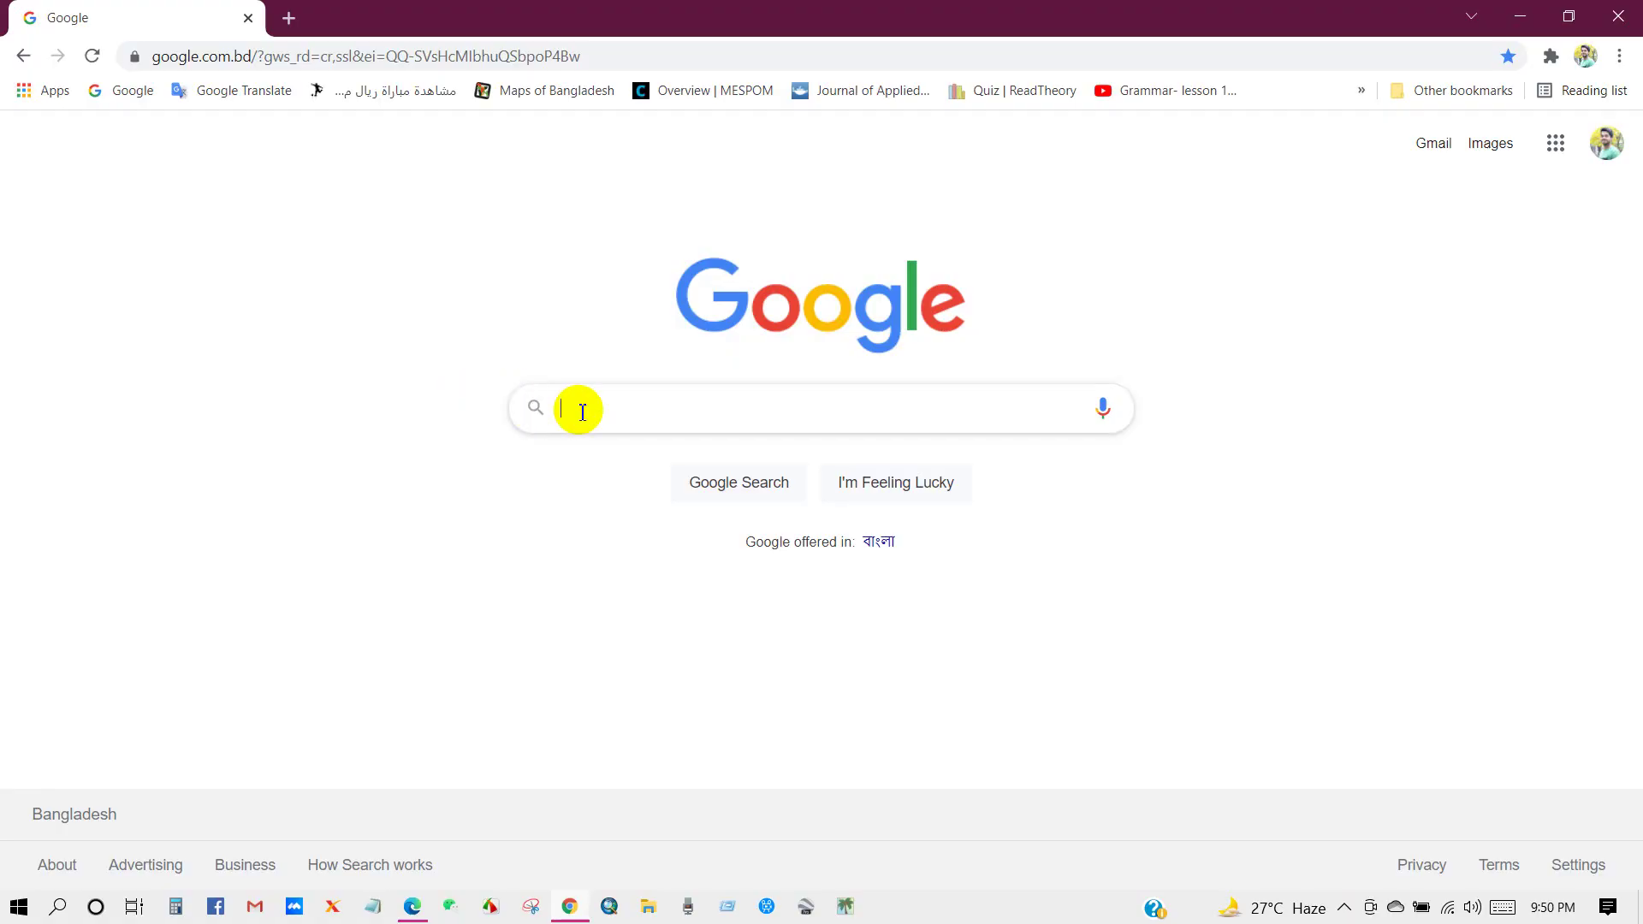
click(576, 409)
text(swmM)
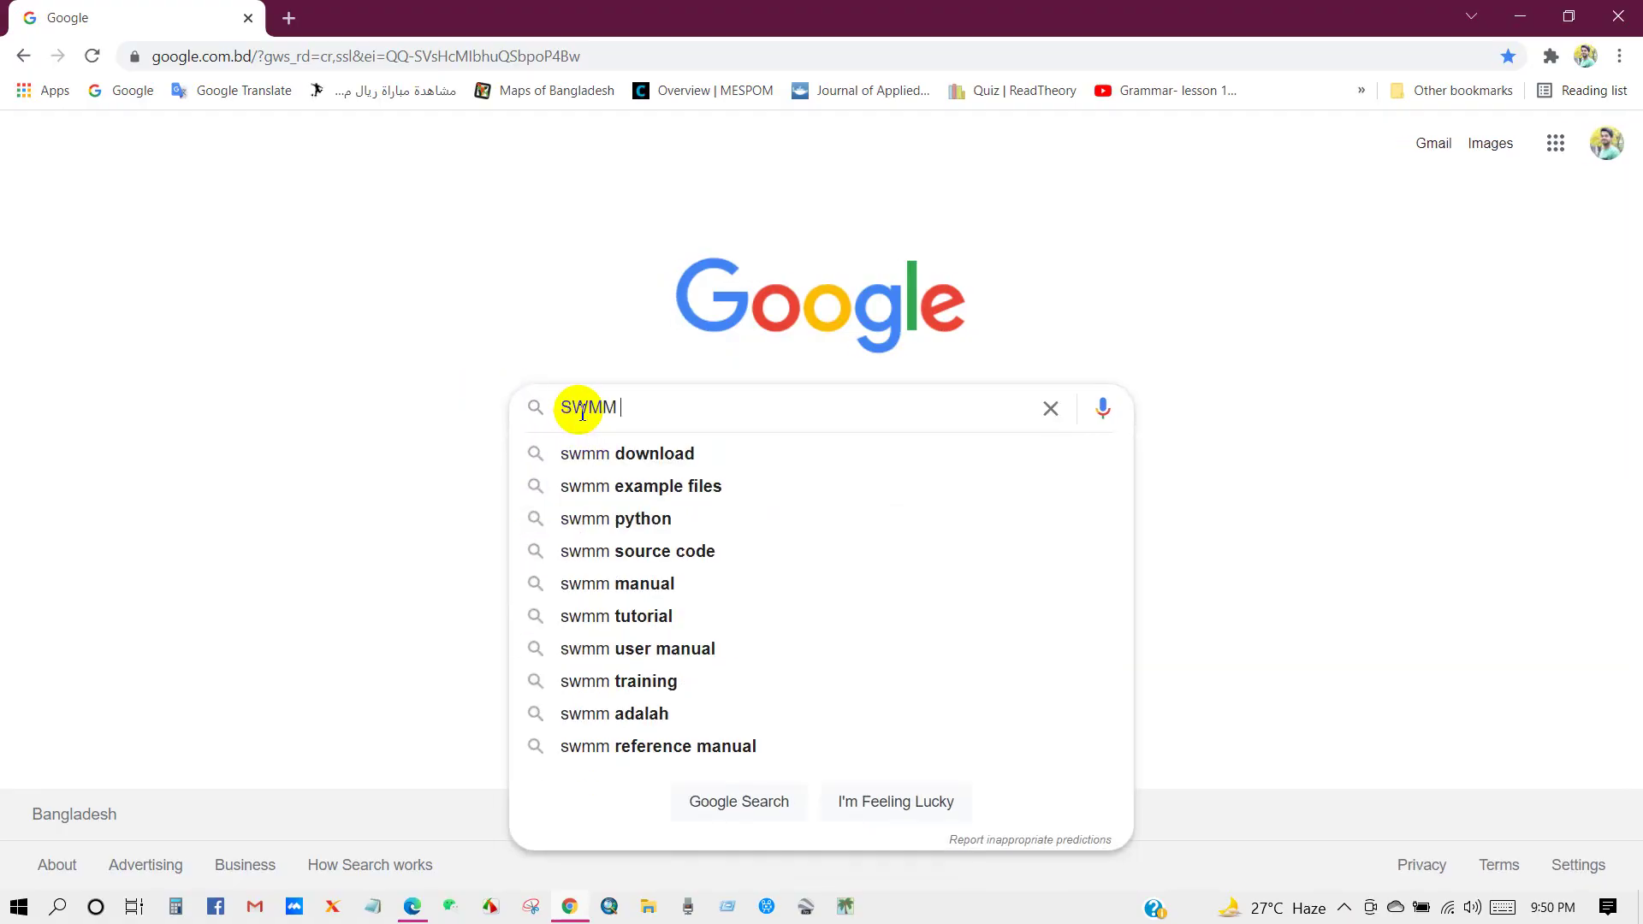
text( download)
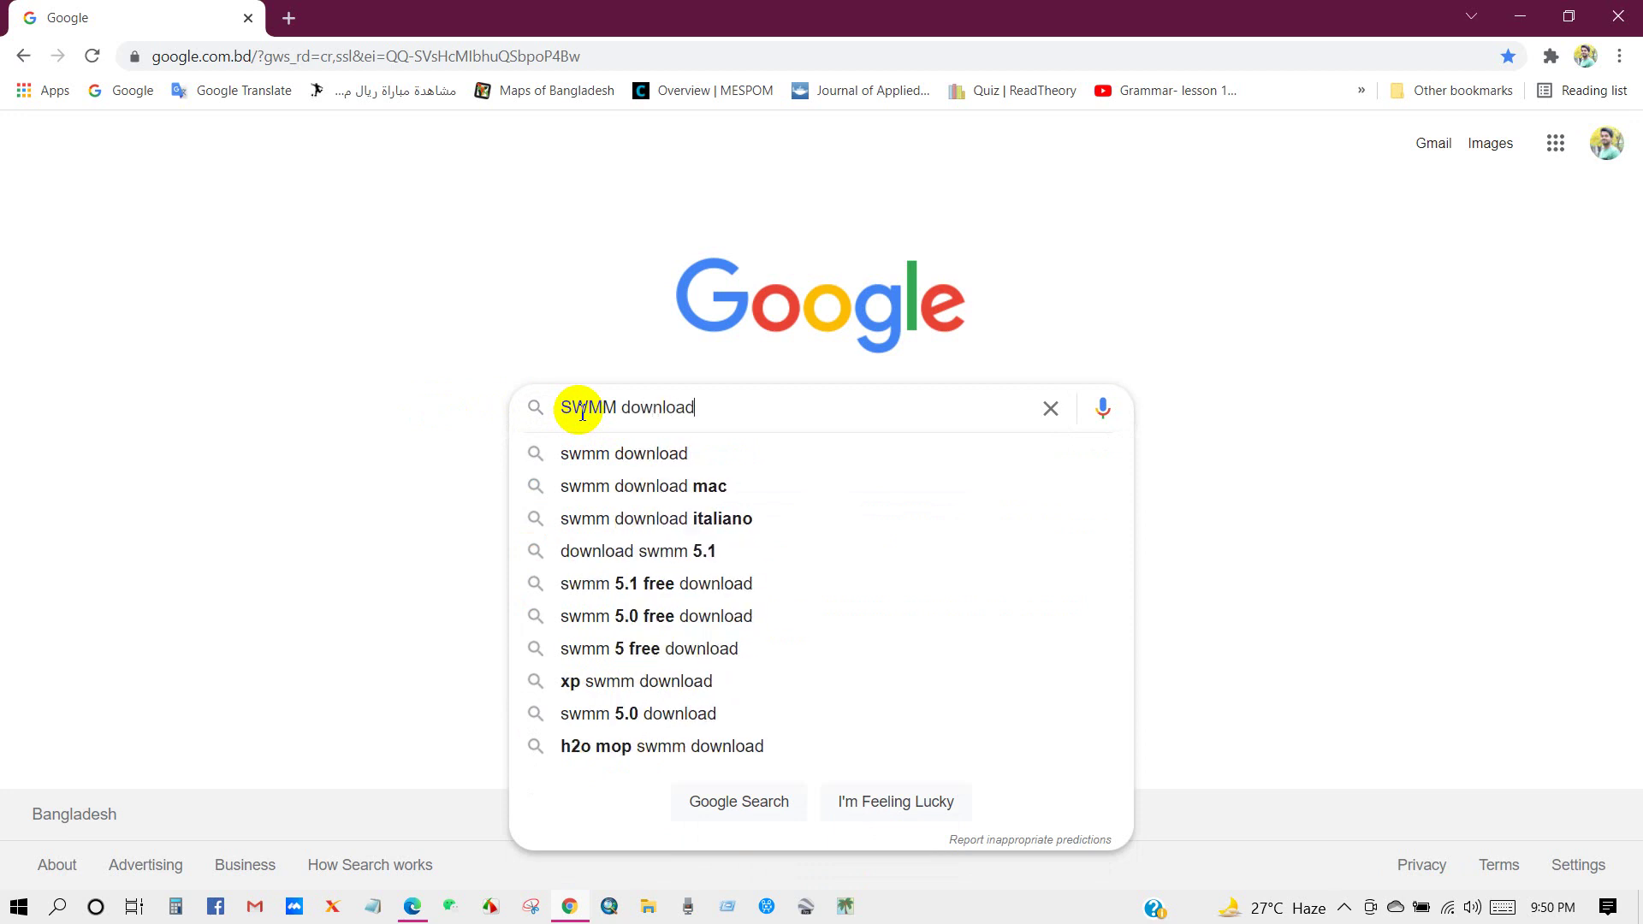
key(Return)
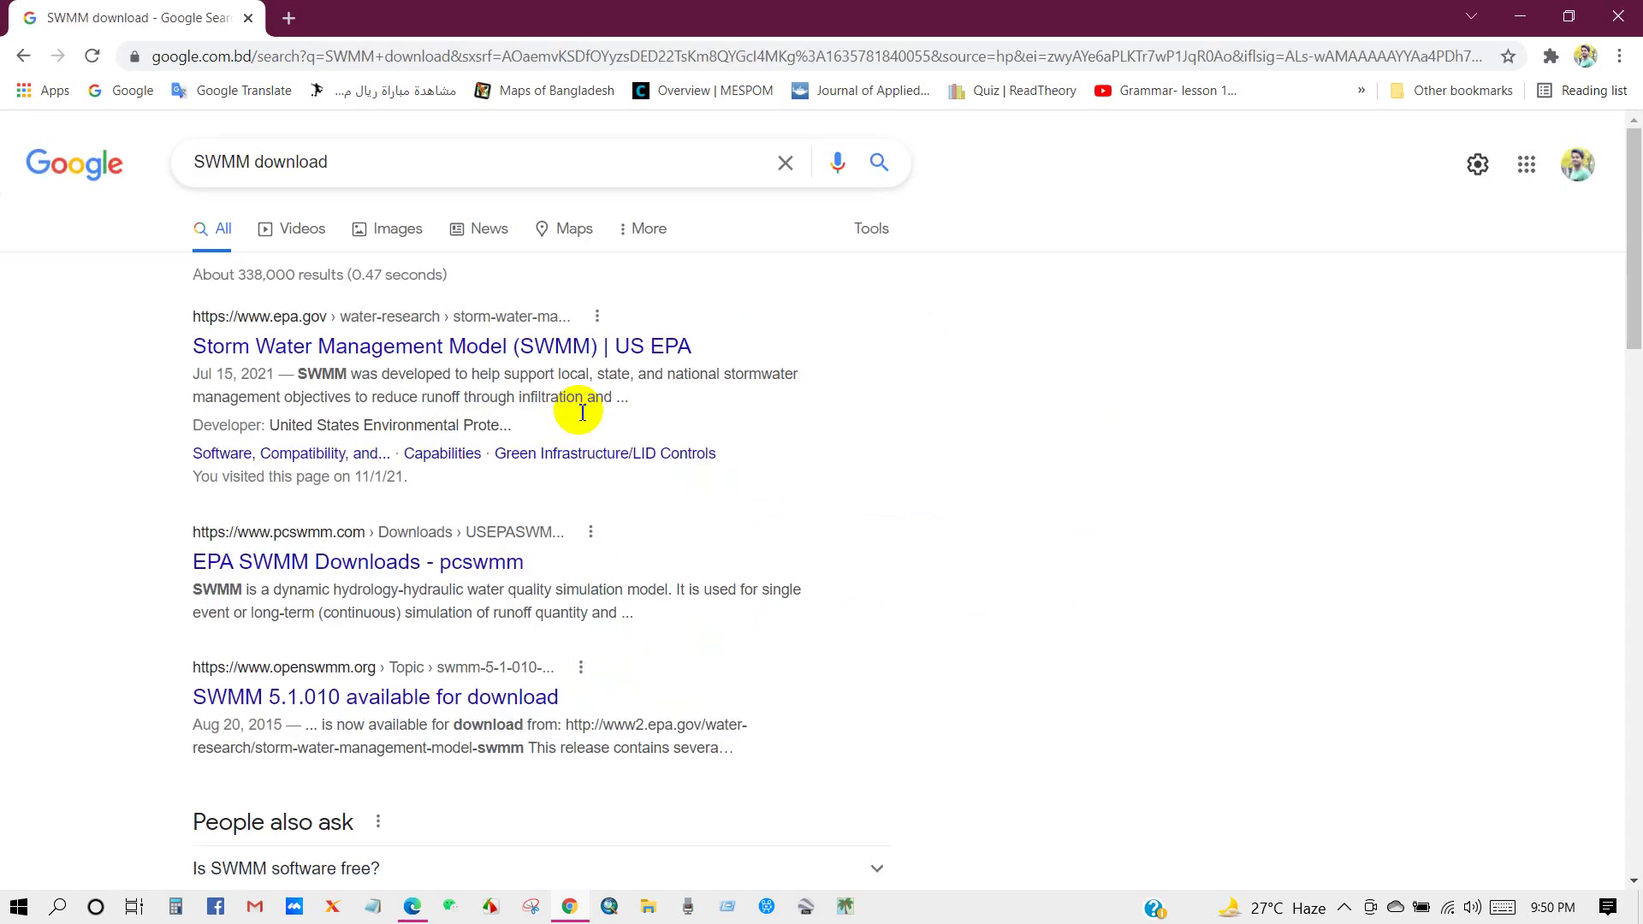
right_click(415, 348)
click(449, 363)
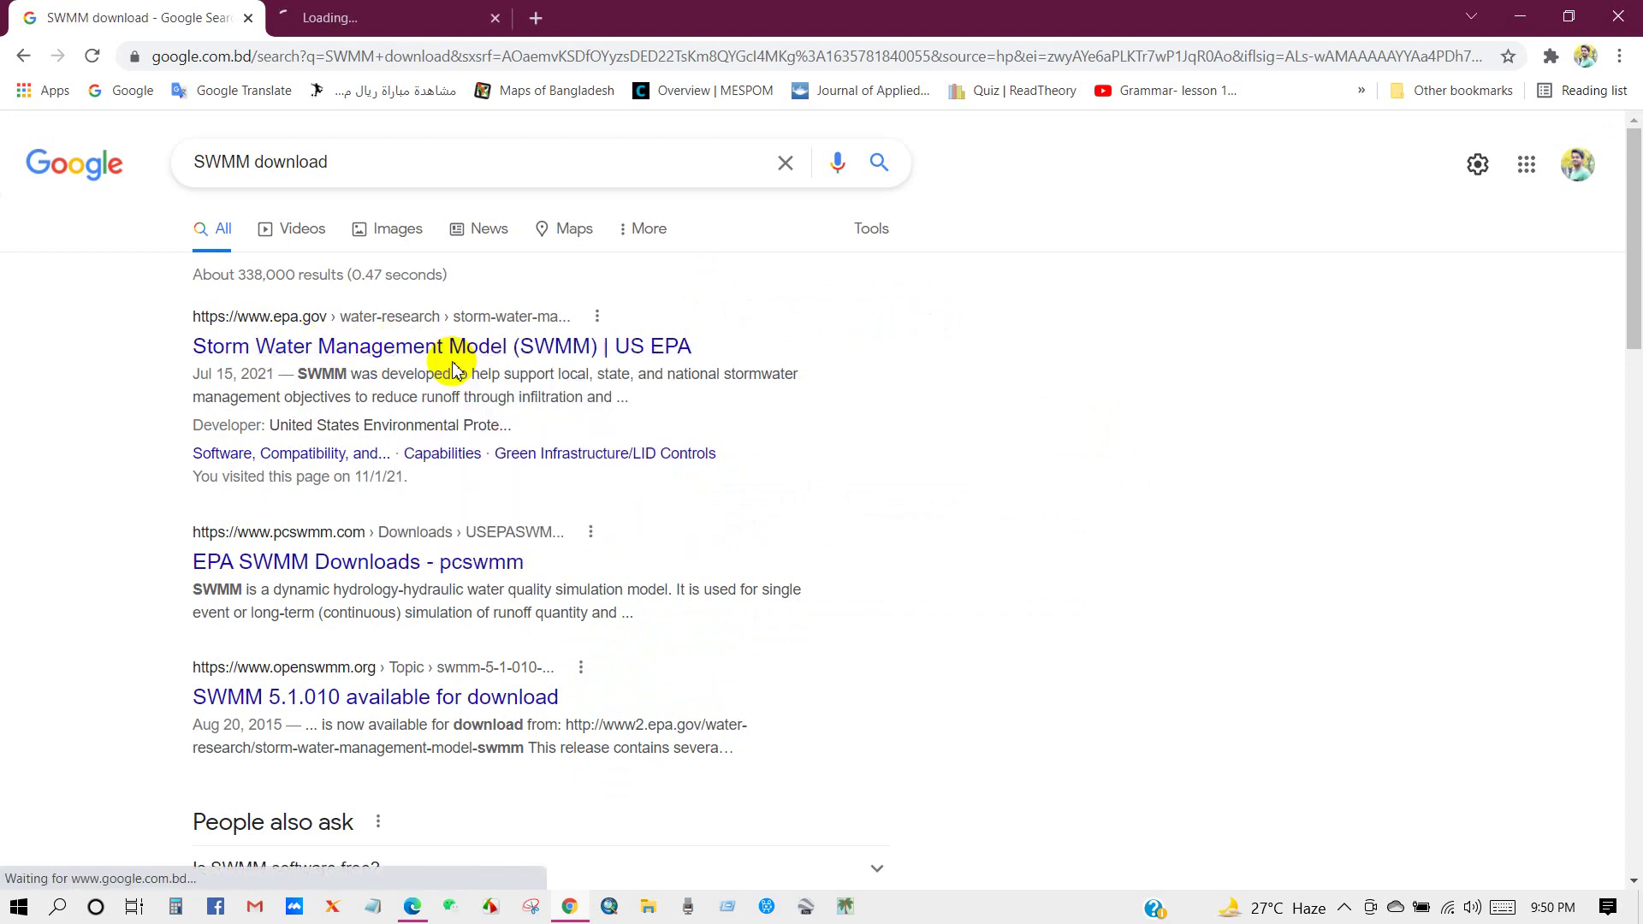
click(368, 28)
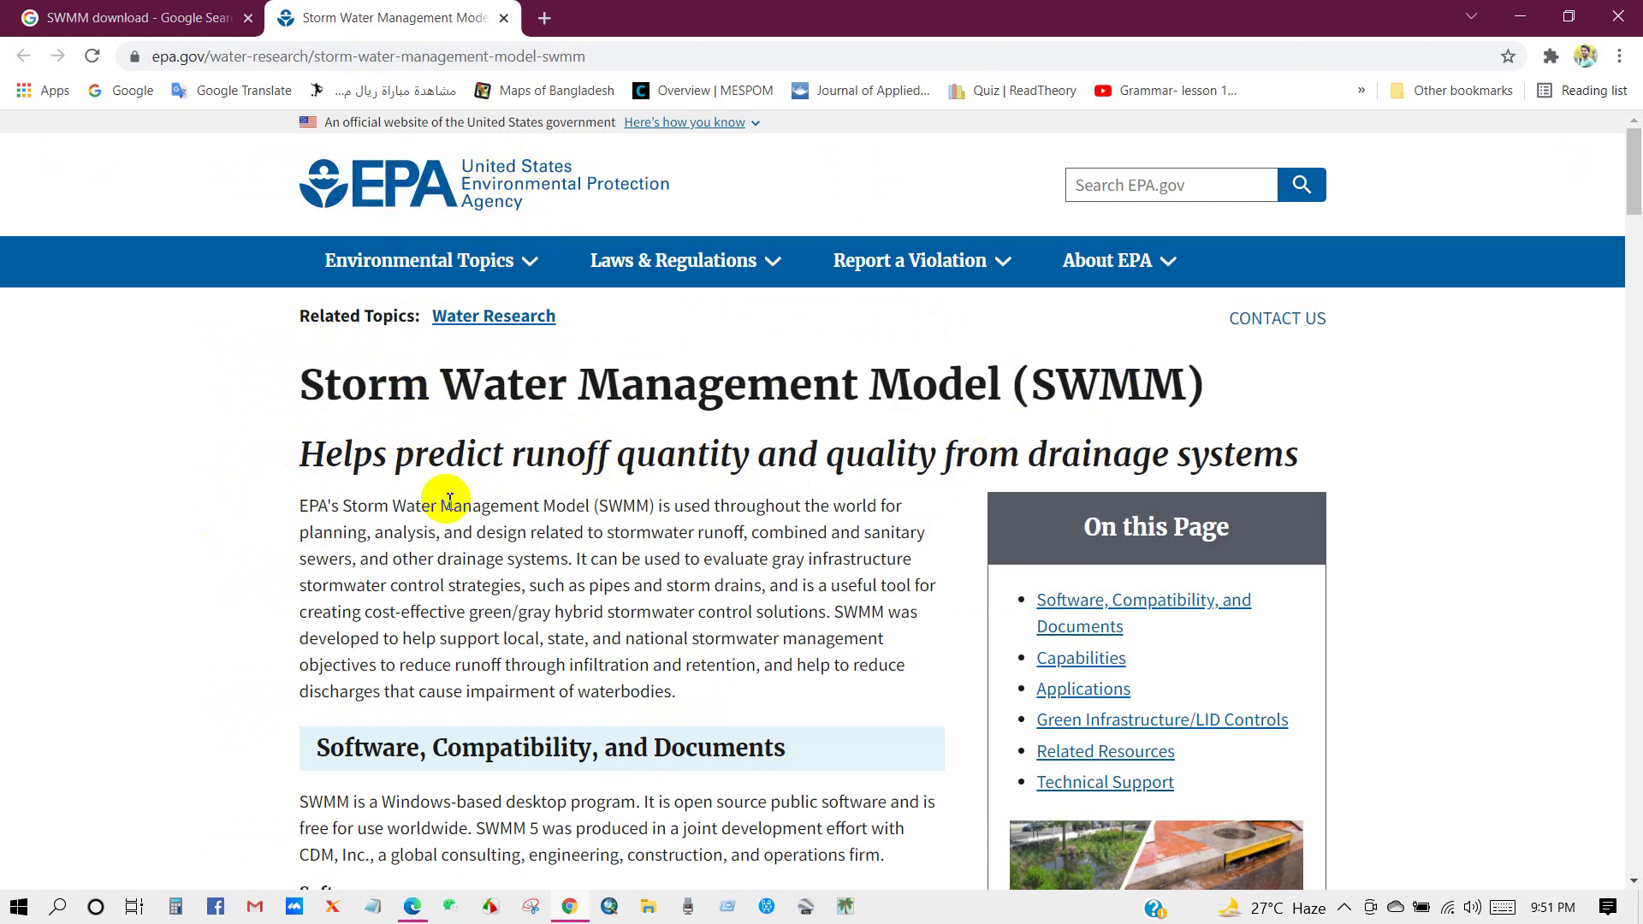
Step: Download the SWMM 5.1.015 installer from the EPA page's Software table
scroll(205, 556, down, 4)
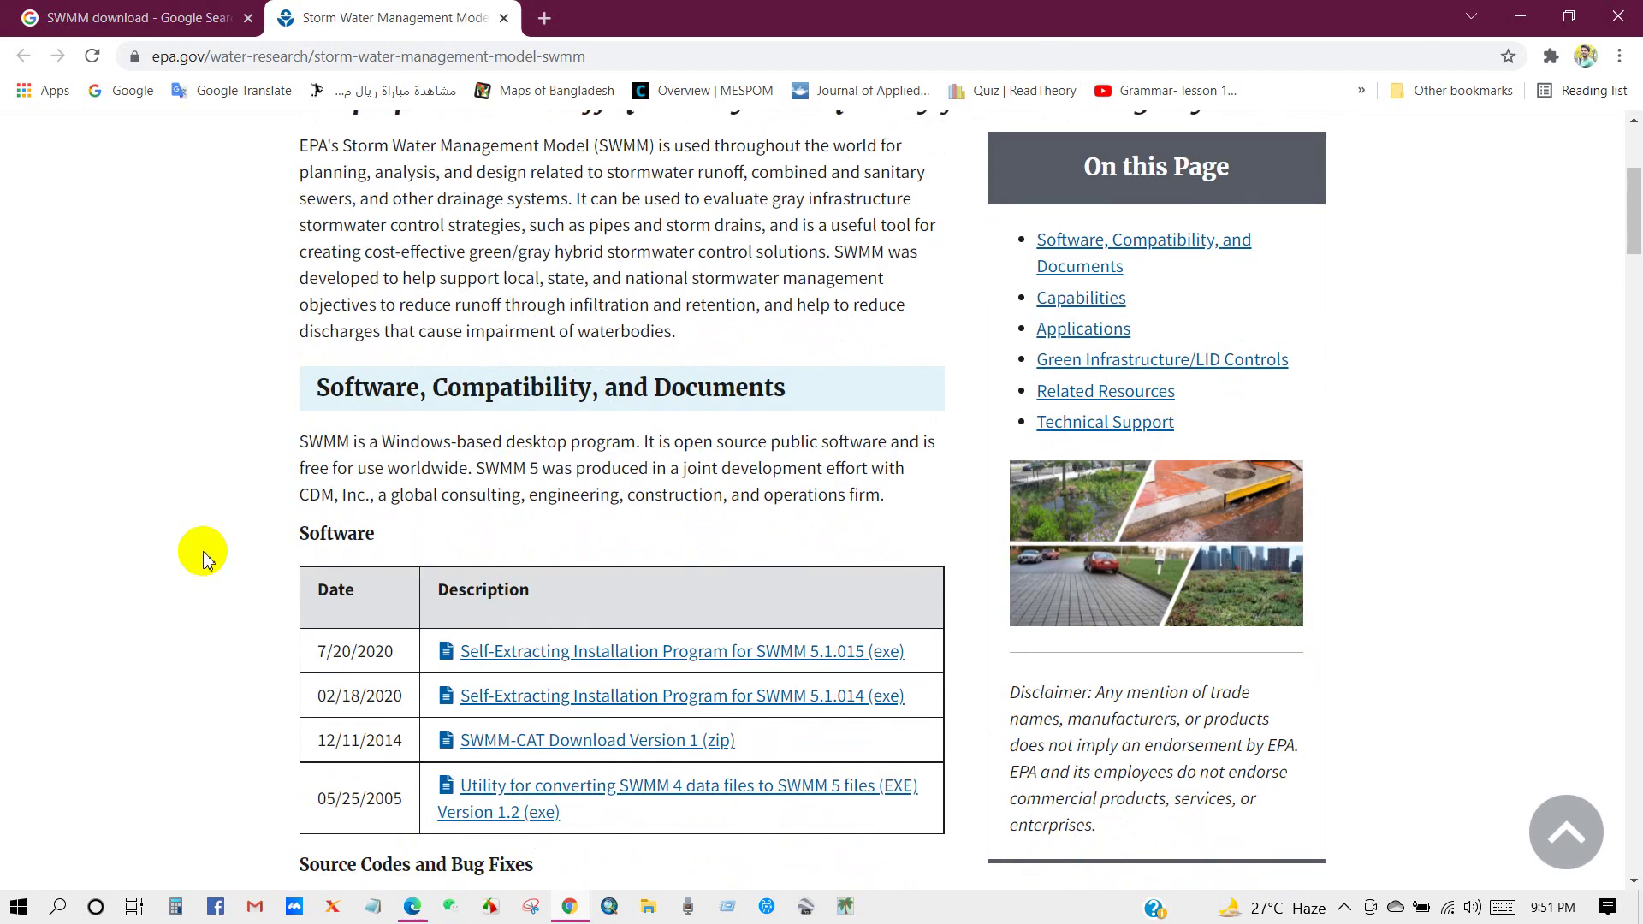
scroll(203, 556, down, 2)
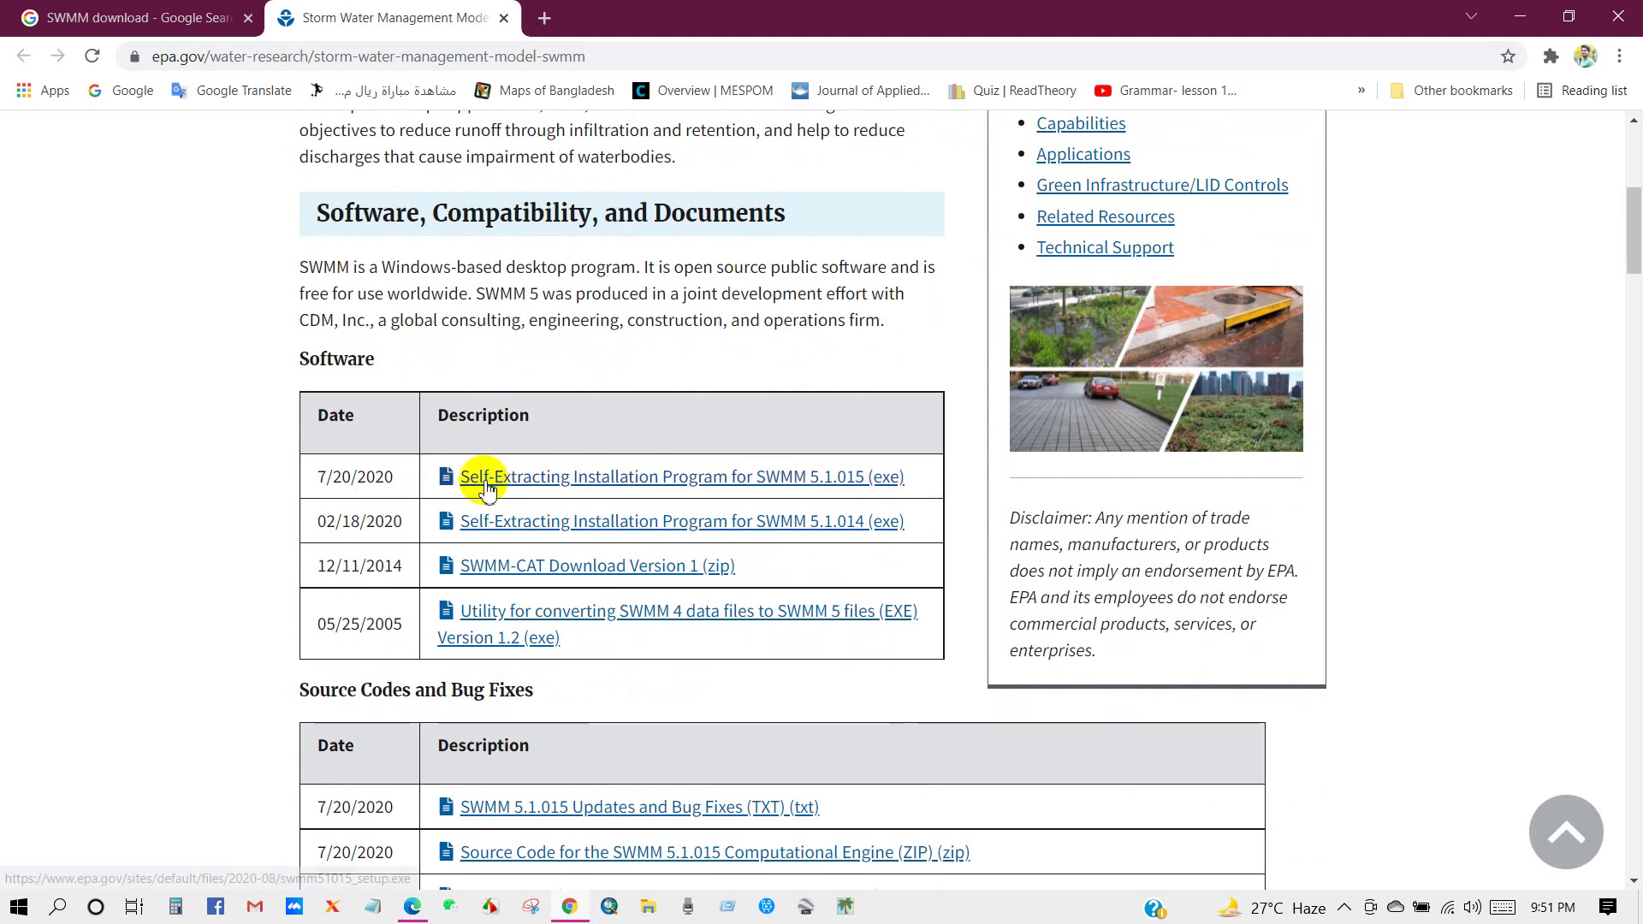
right_click(556, 482)
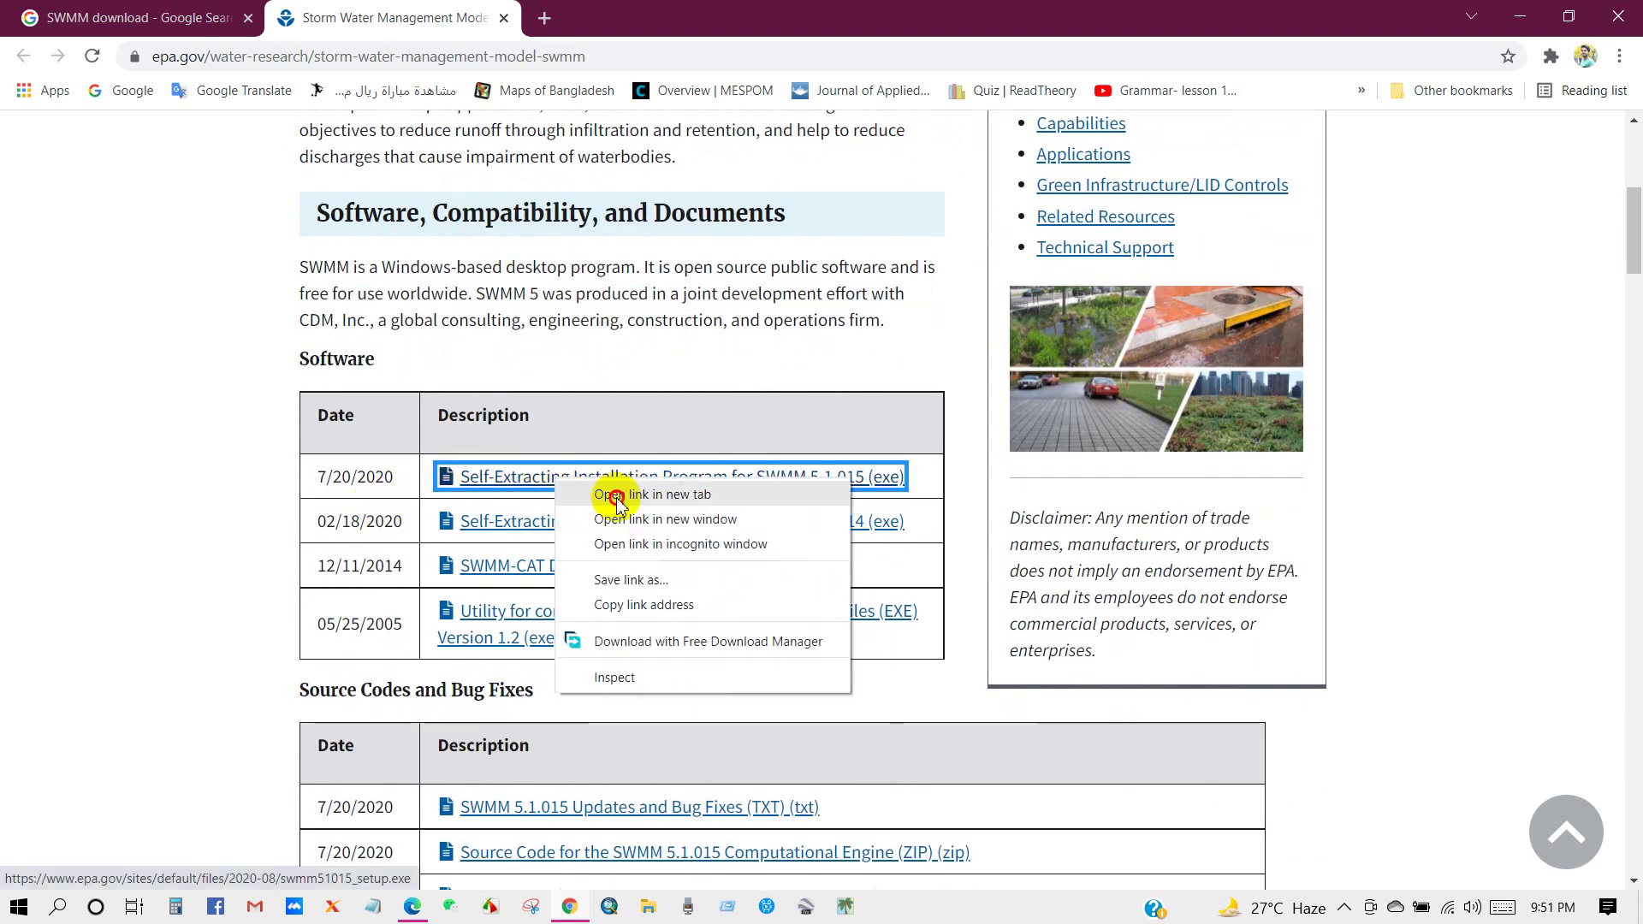
click(617, 496)
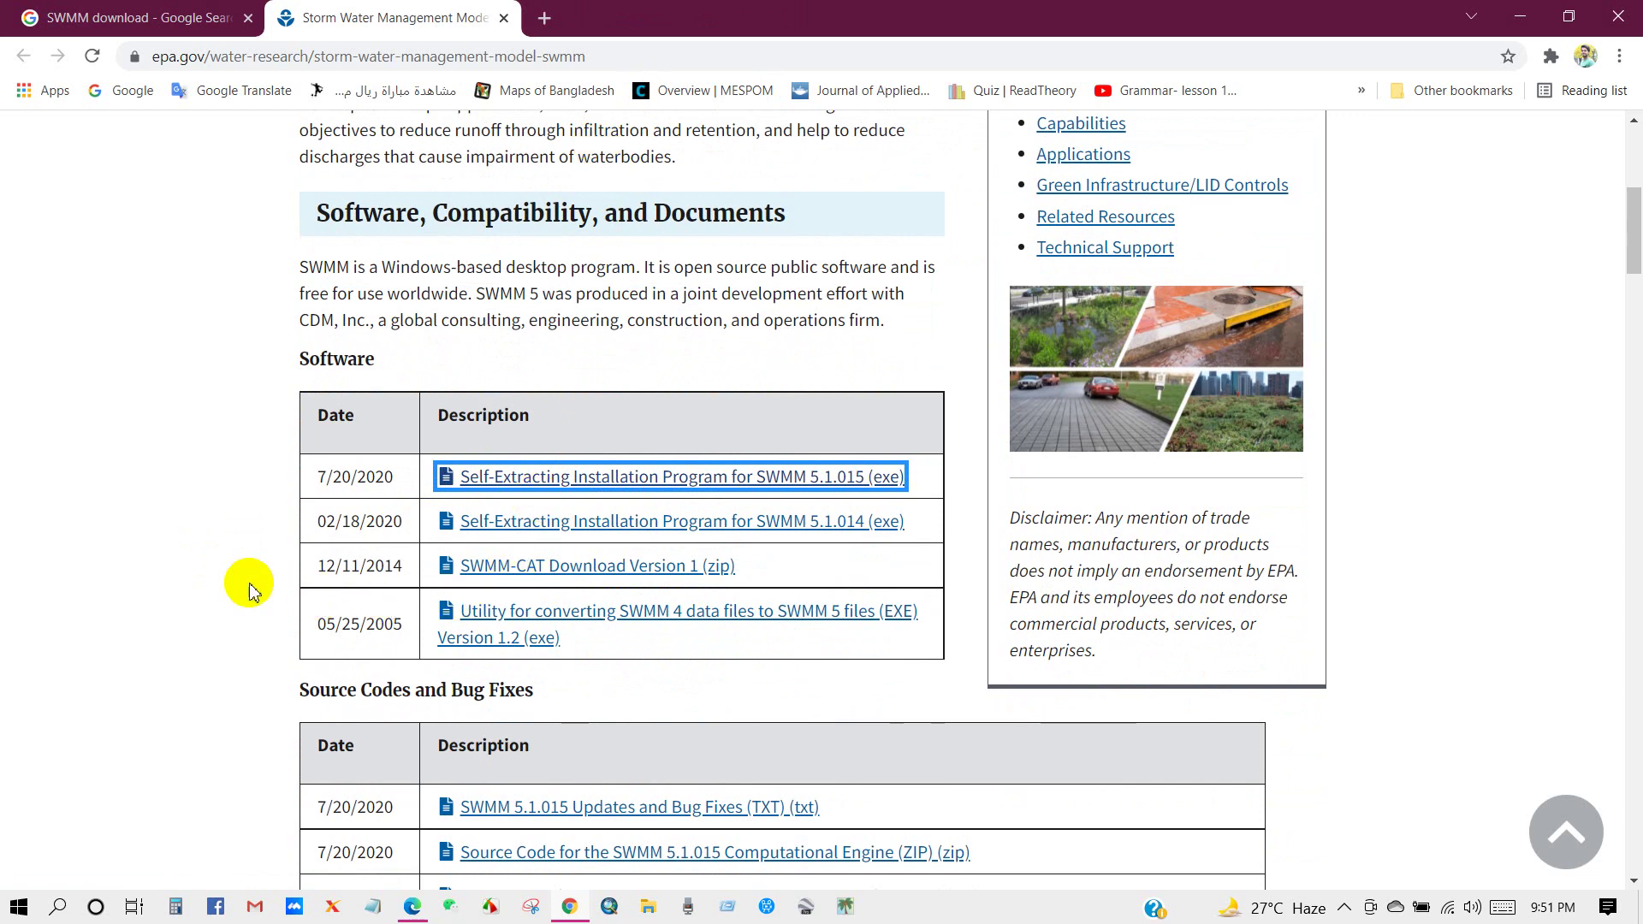
scroll(224, 586, down, 2)
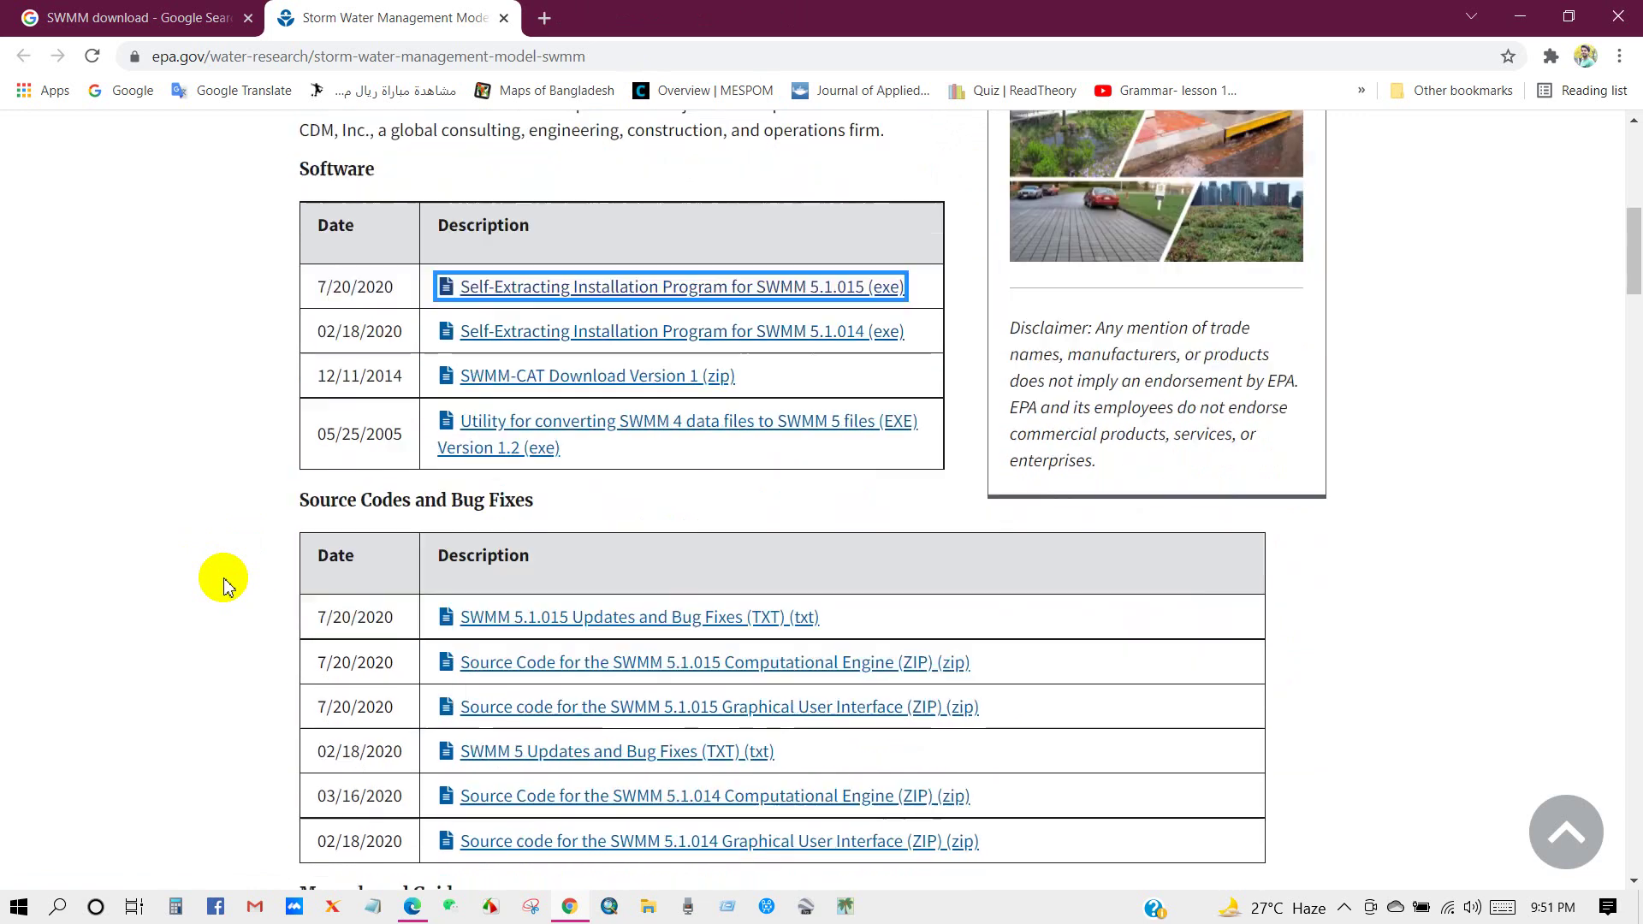
scroll(225, 585, down, 1)
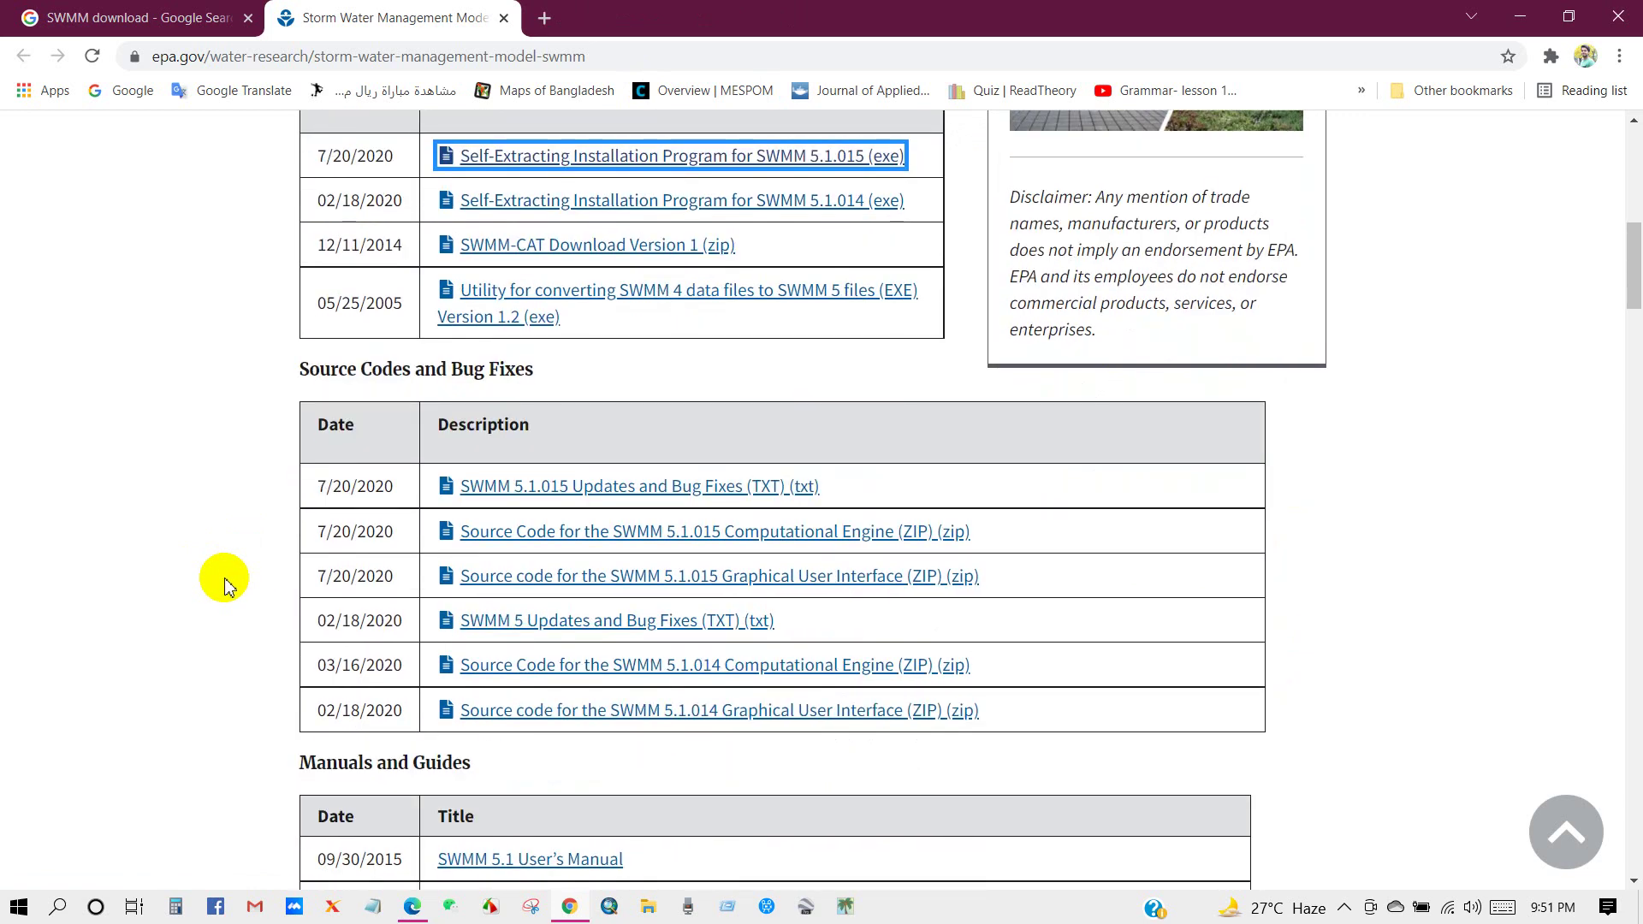
scroll(225, 585, up, 3)
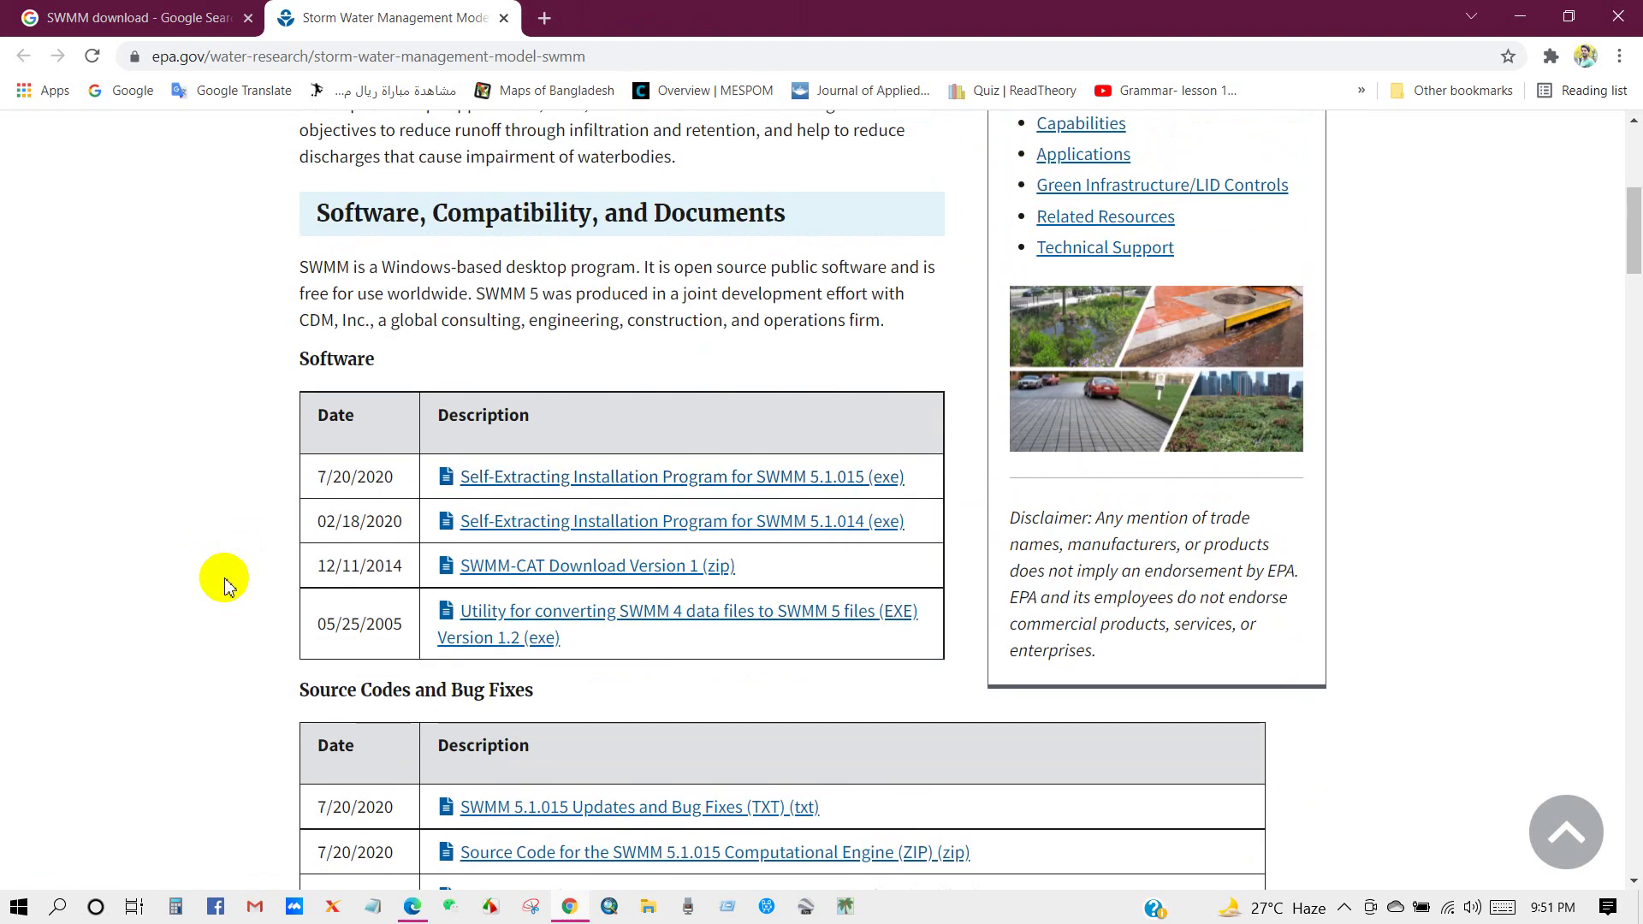
scroll(224, 585, down, 6)
click(648, 906)
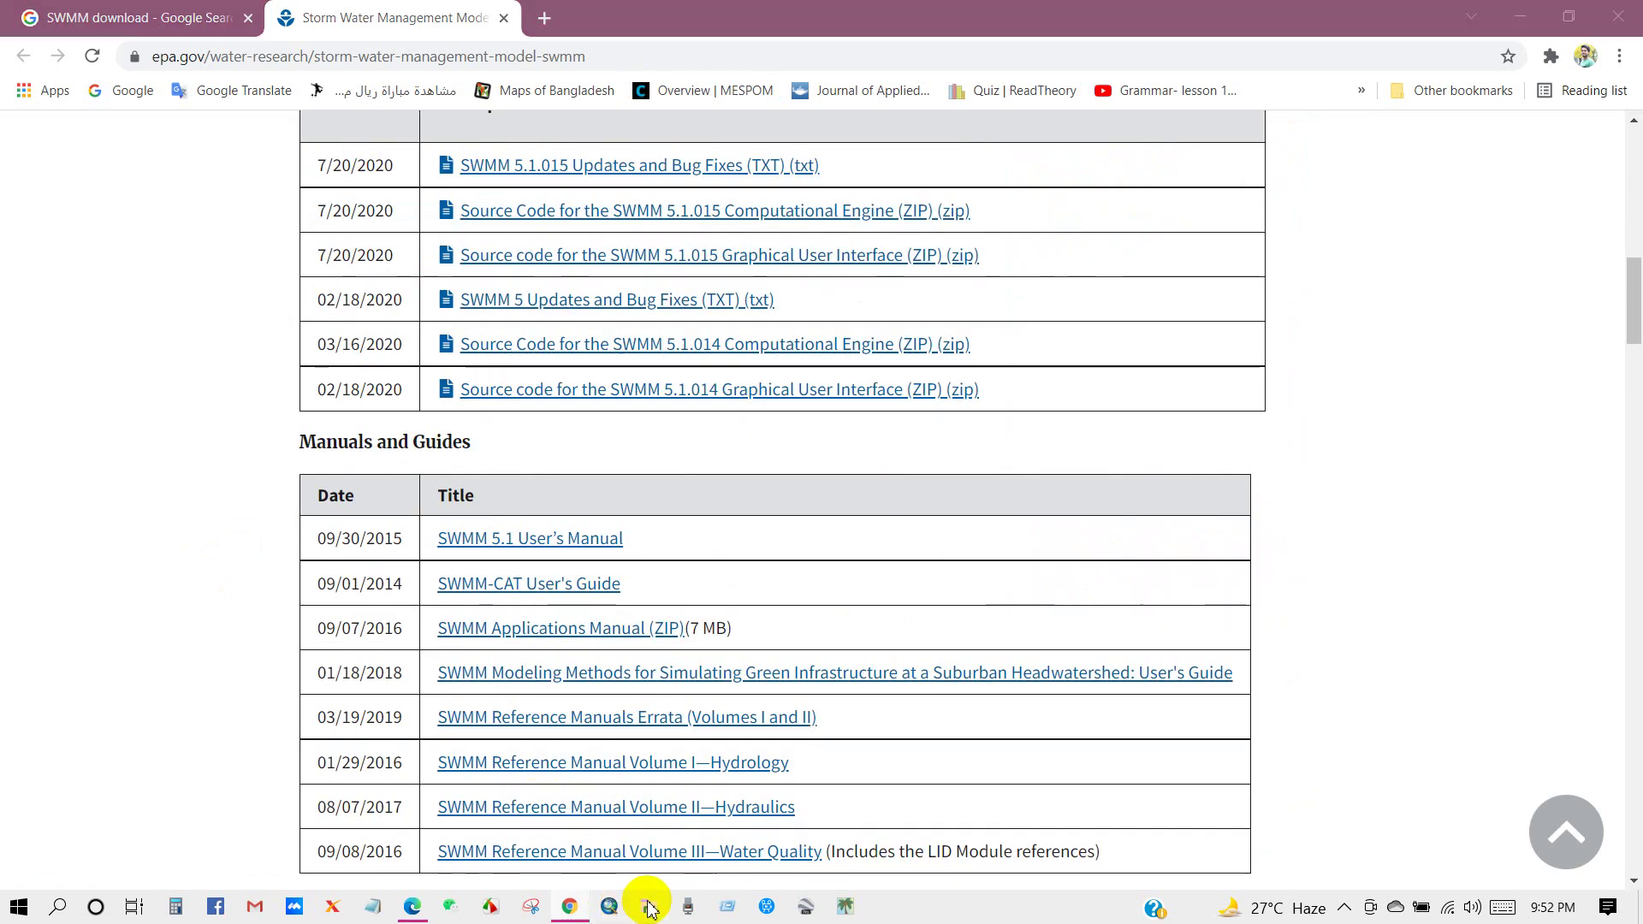
Step: Run the swmm51015_setup installer from the Downloads folder as administrator
click(81, 295)
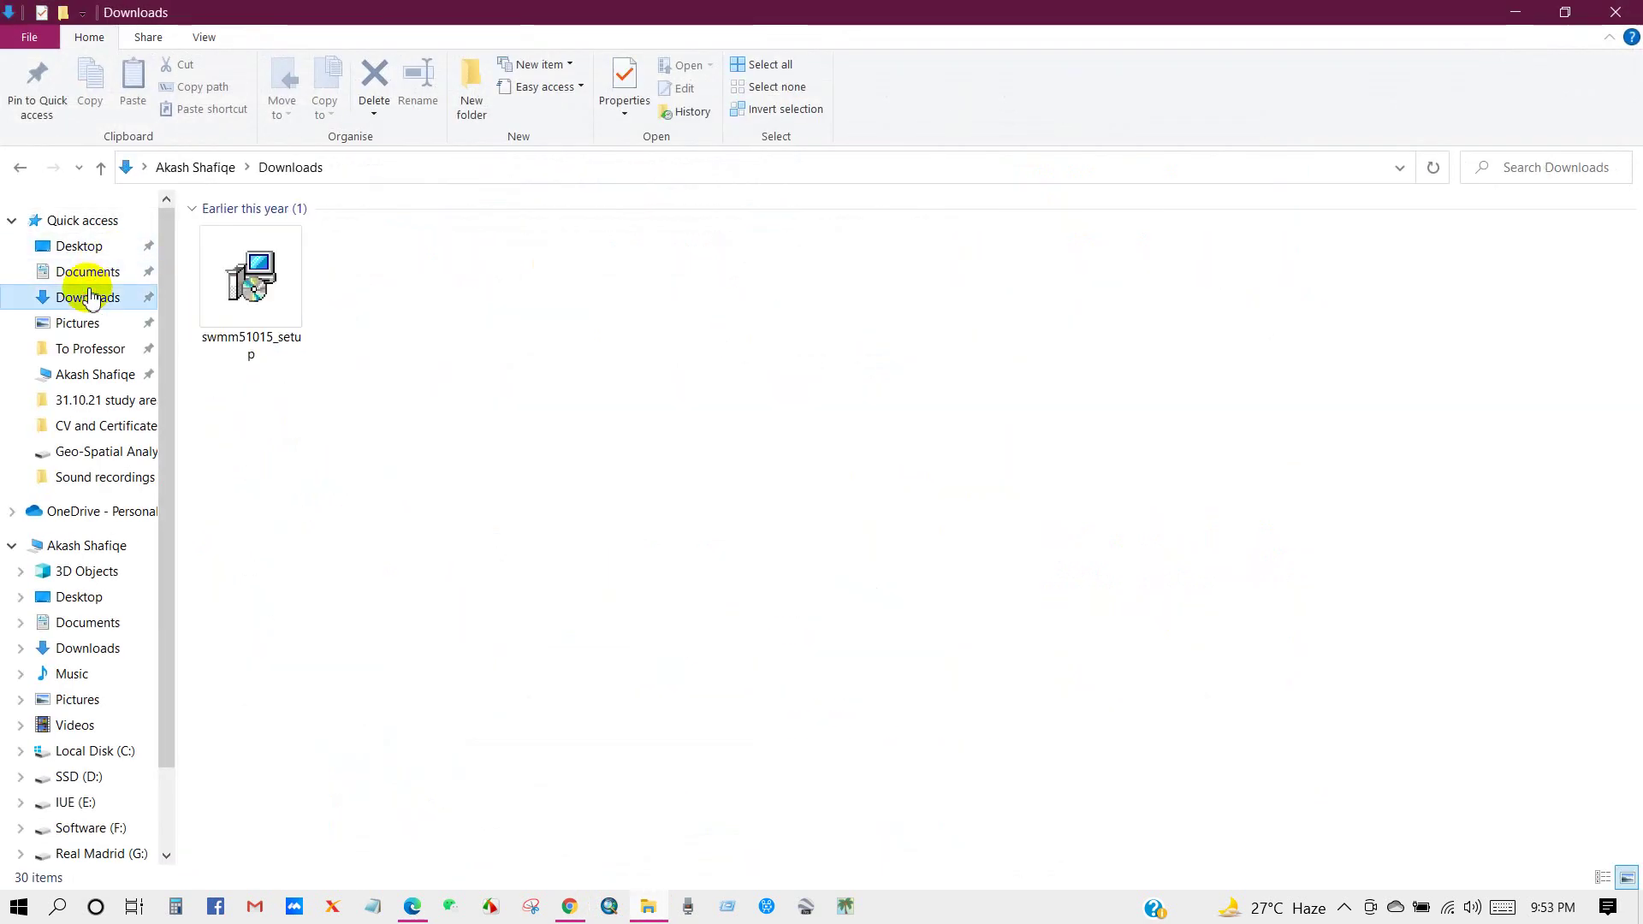
click(254, 288)
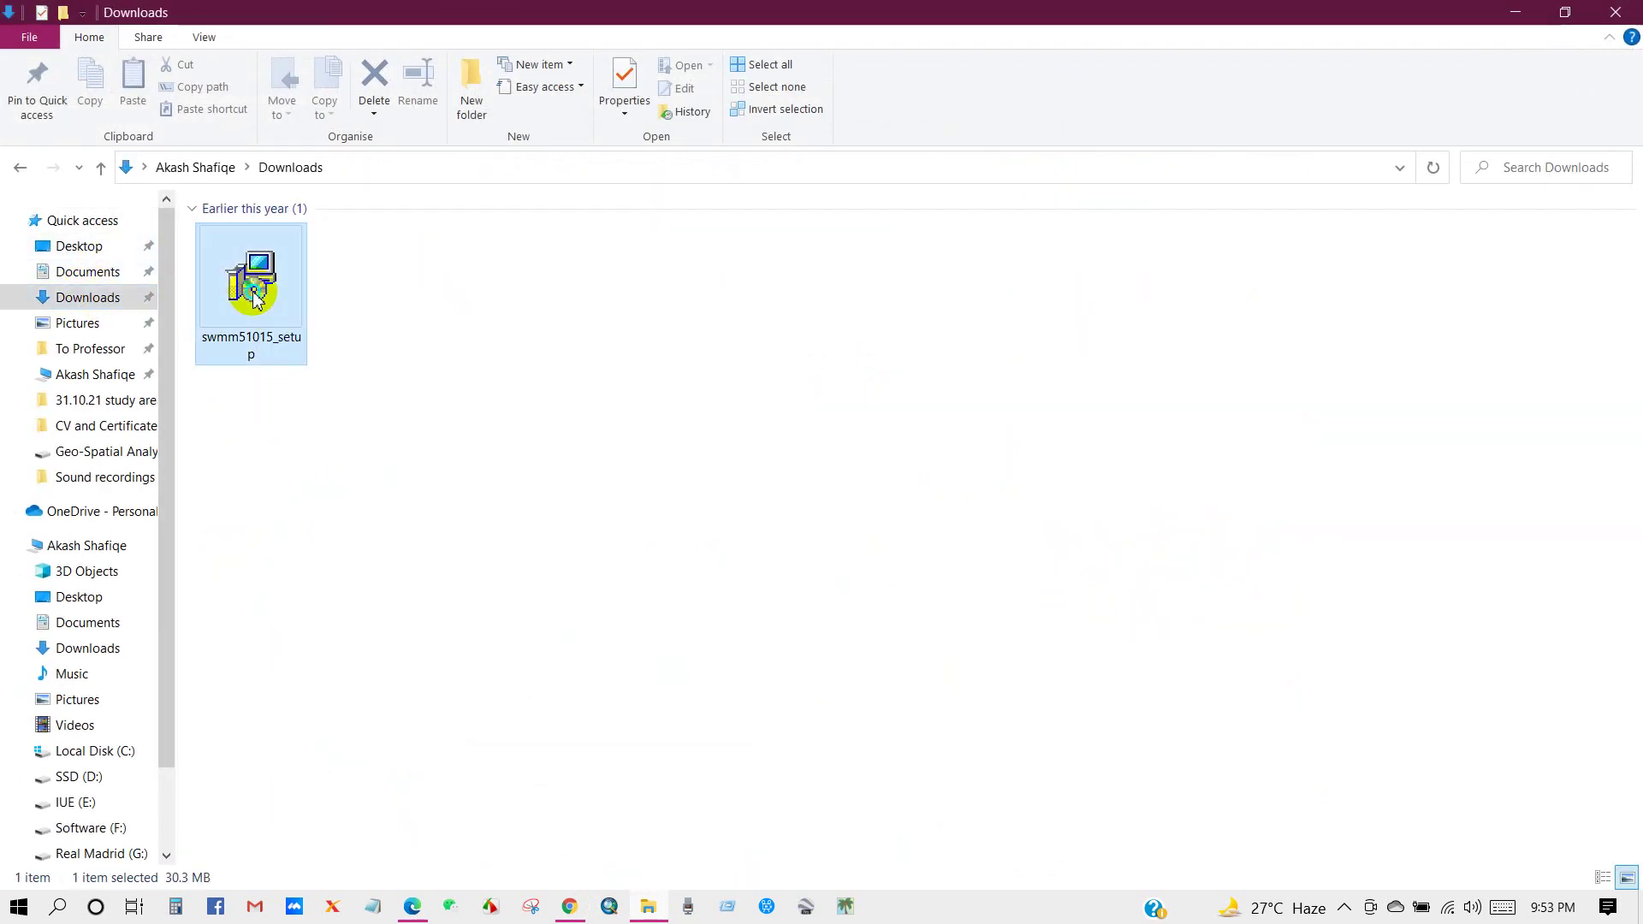
right_click(253, 287)
click(314, 327)
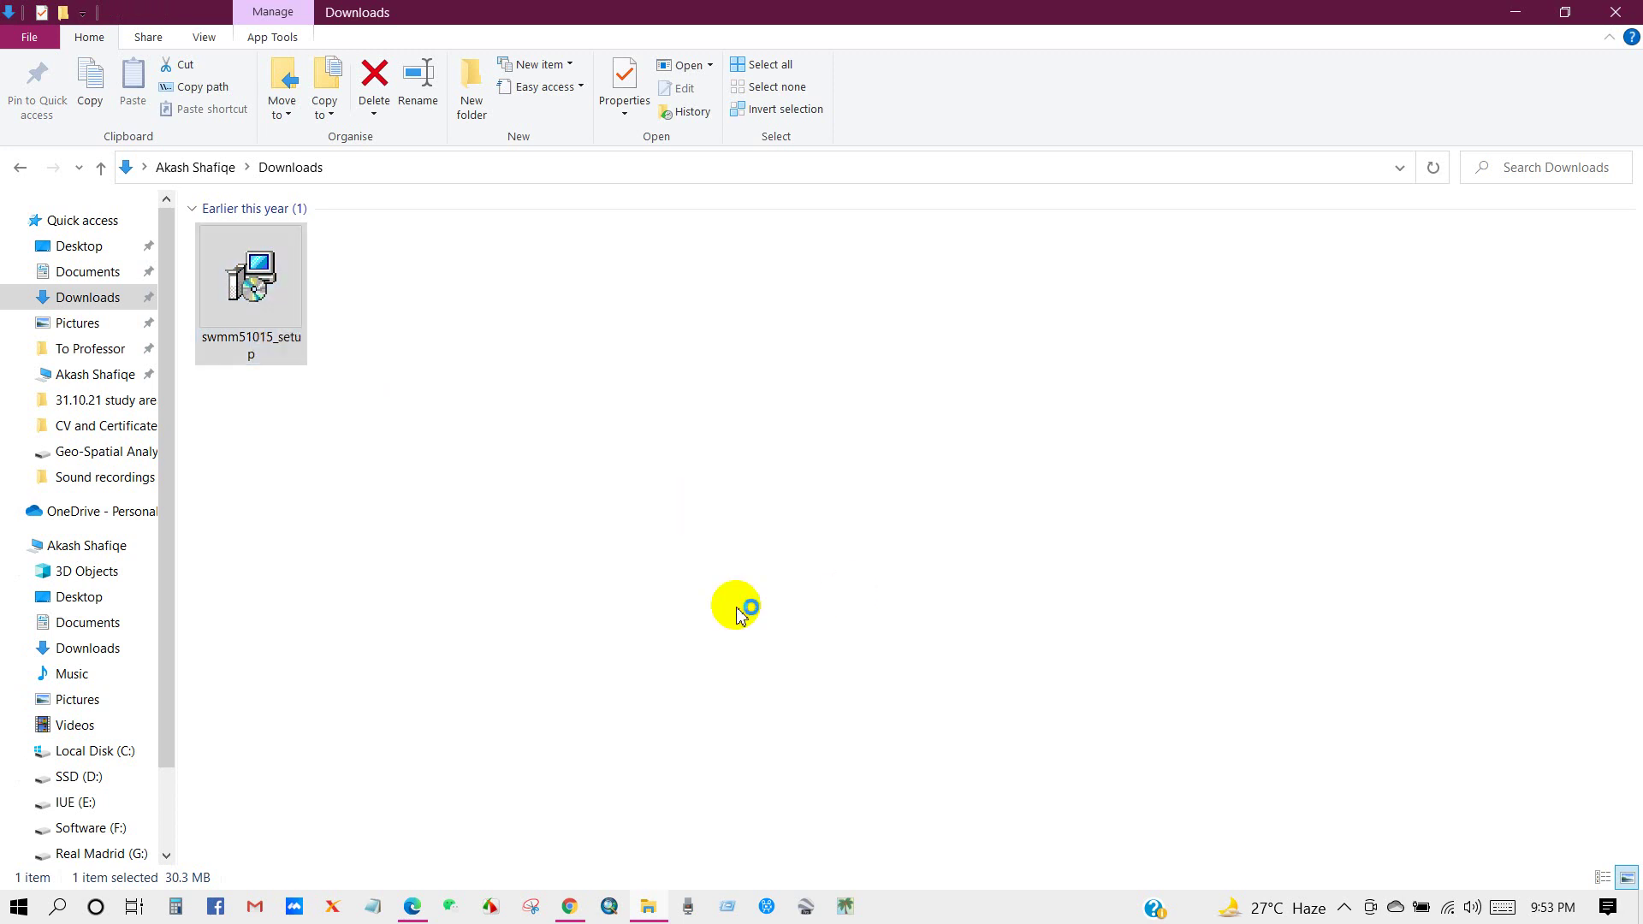
Step: Install EPA SWMM 5.1.015 with the default location and shortcut folder, deferring the restart
click(929, 624)
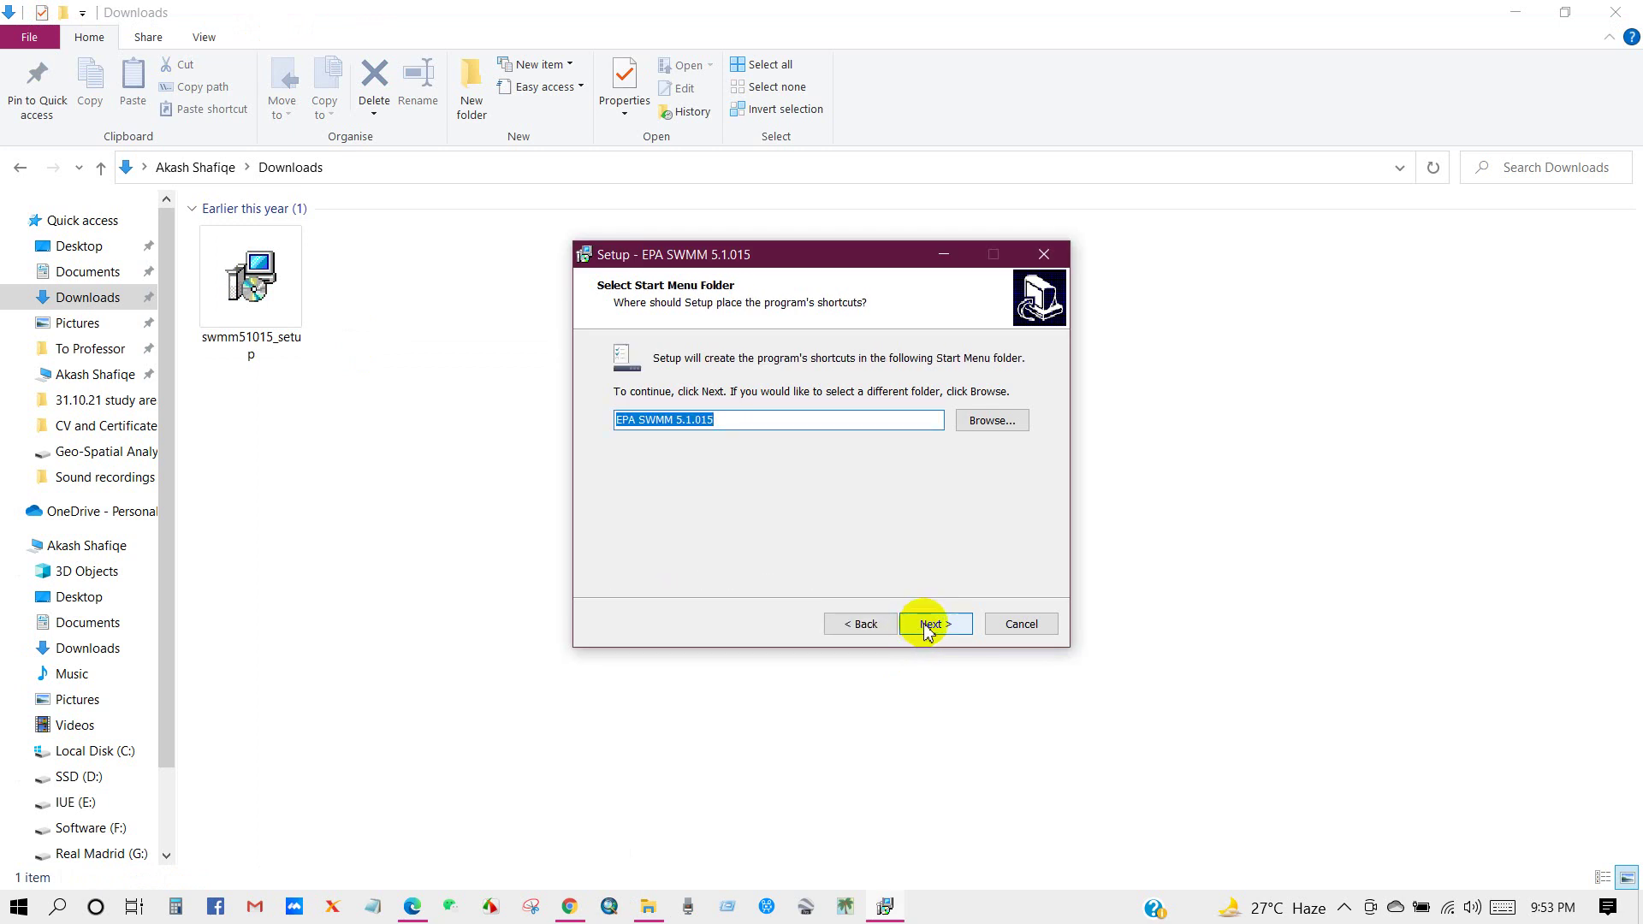
click(930, 623)
click(930, 624)
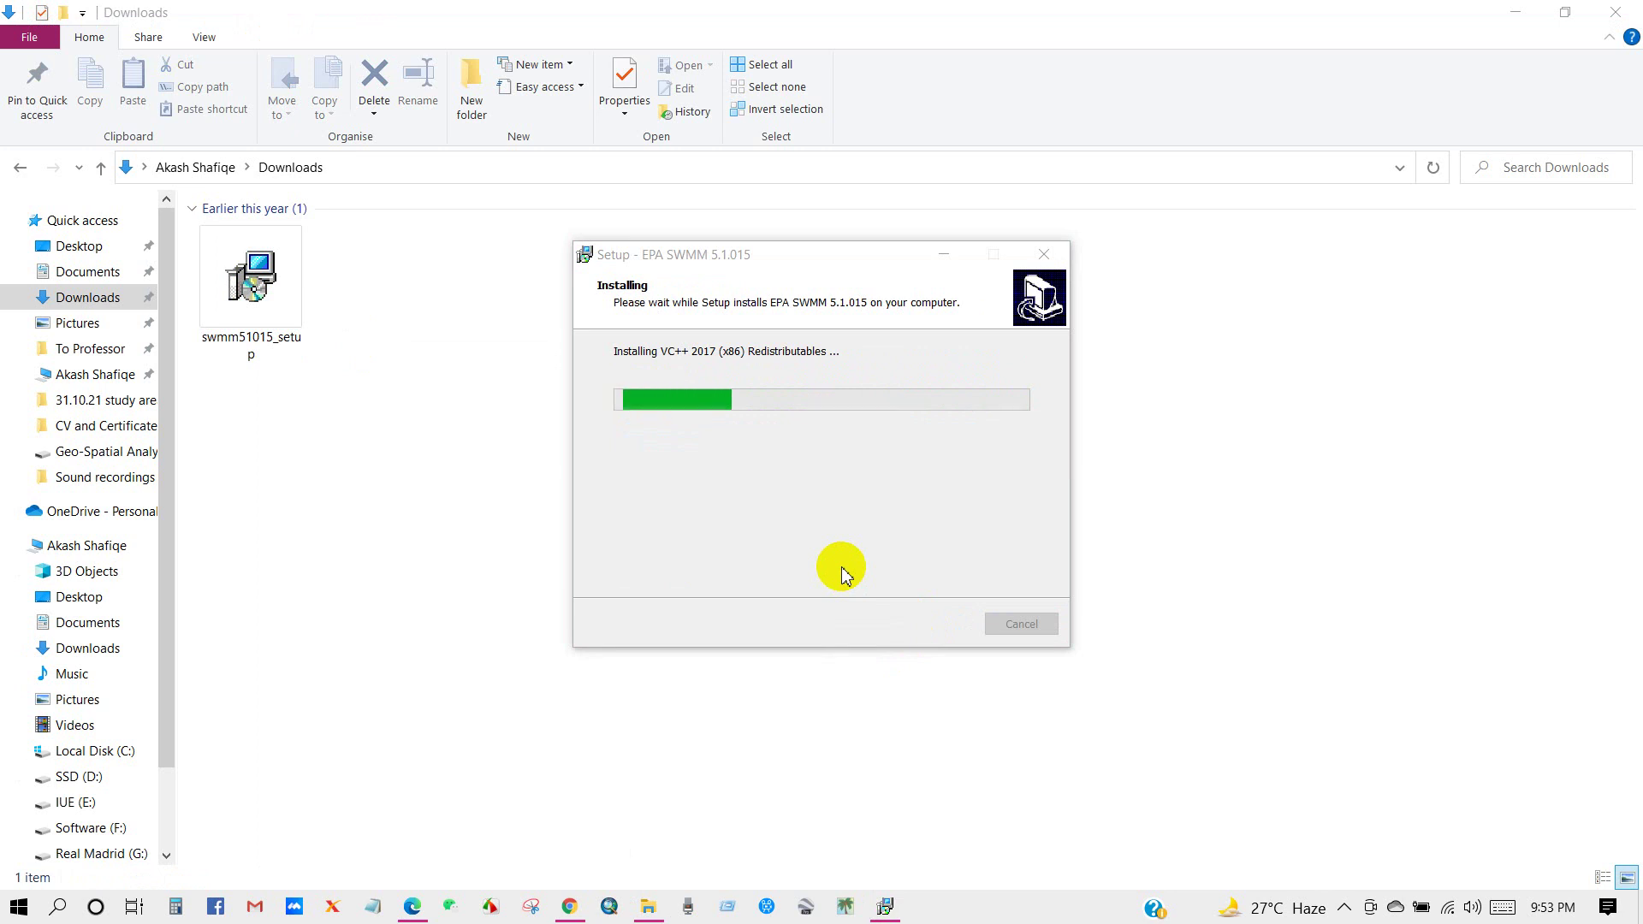
click(792, 752)
click(932, 626)
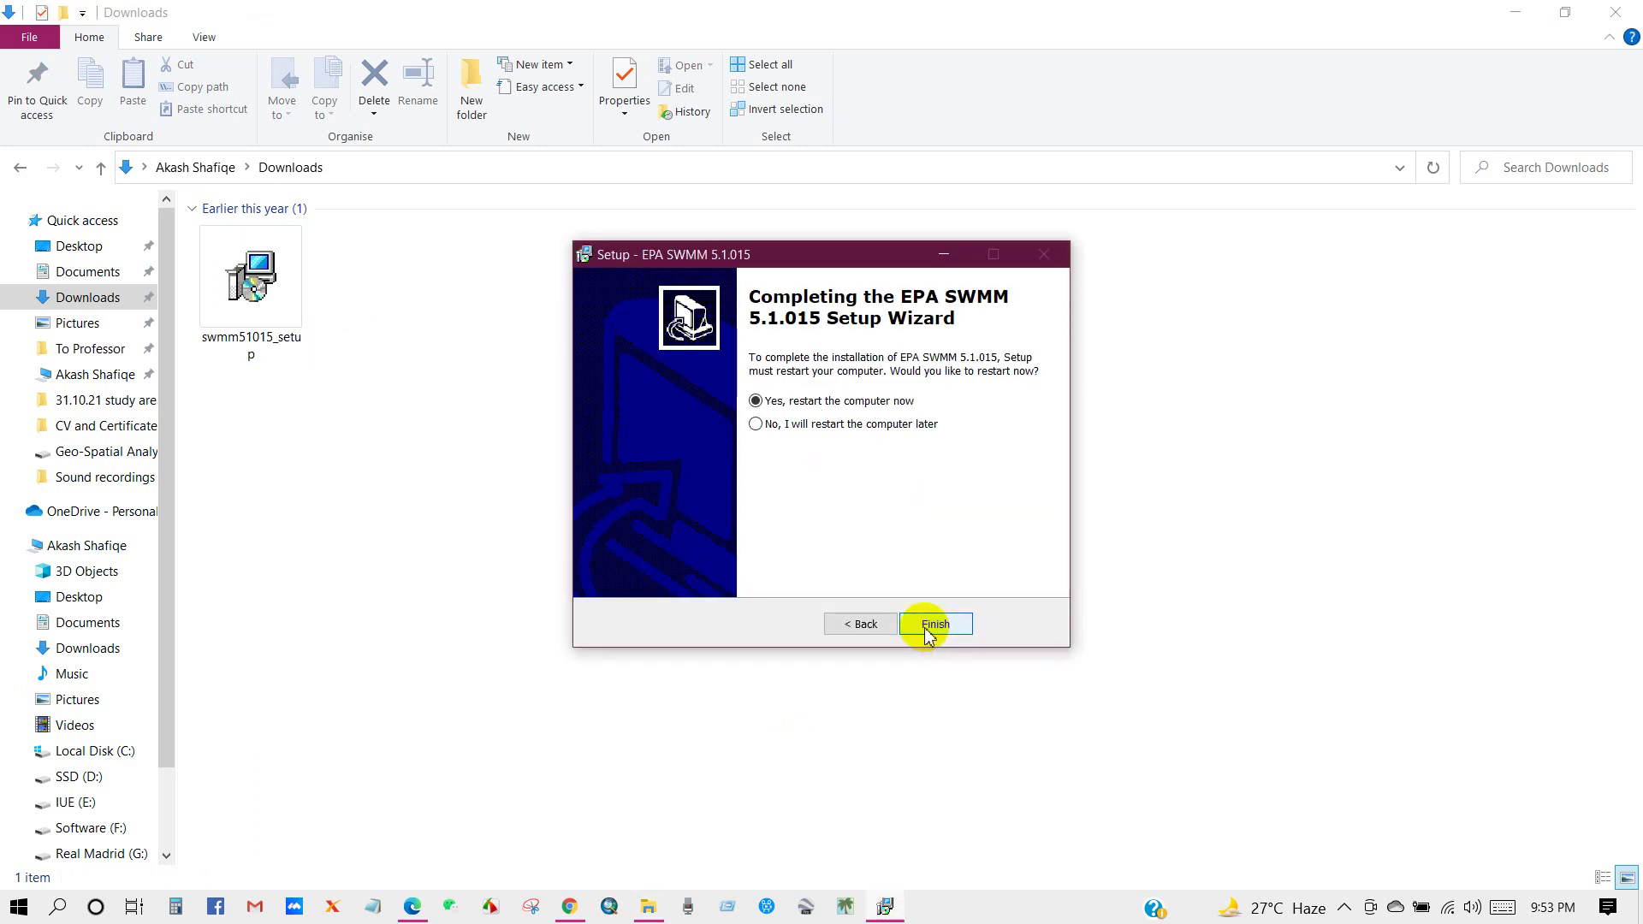
click(757, 425)
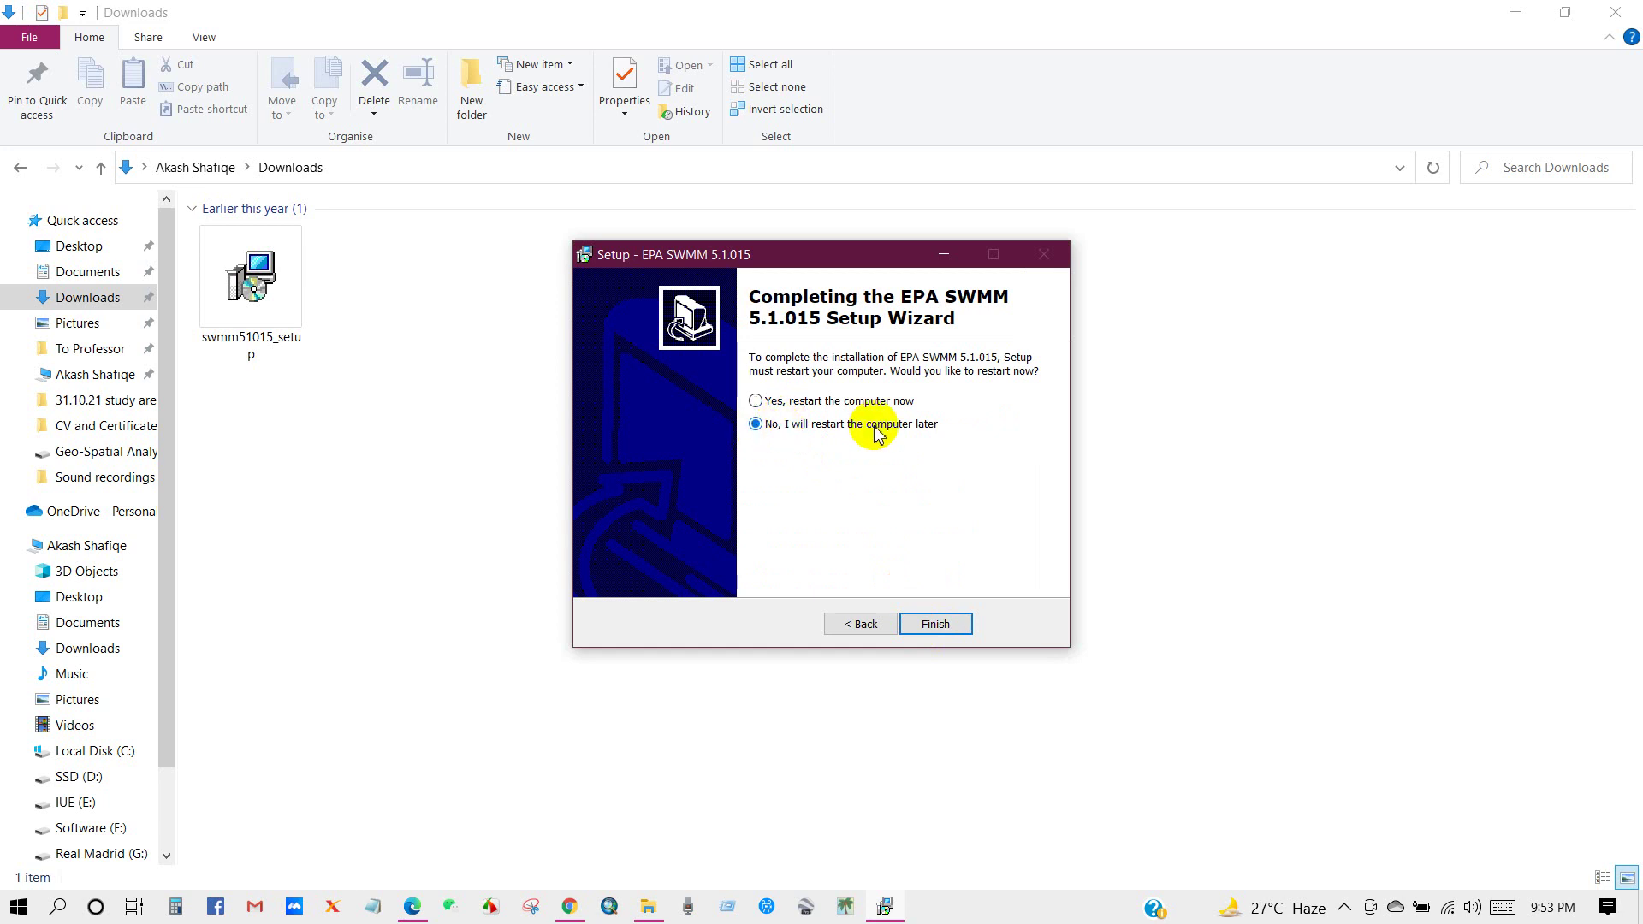
click(933, 625)
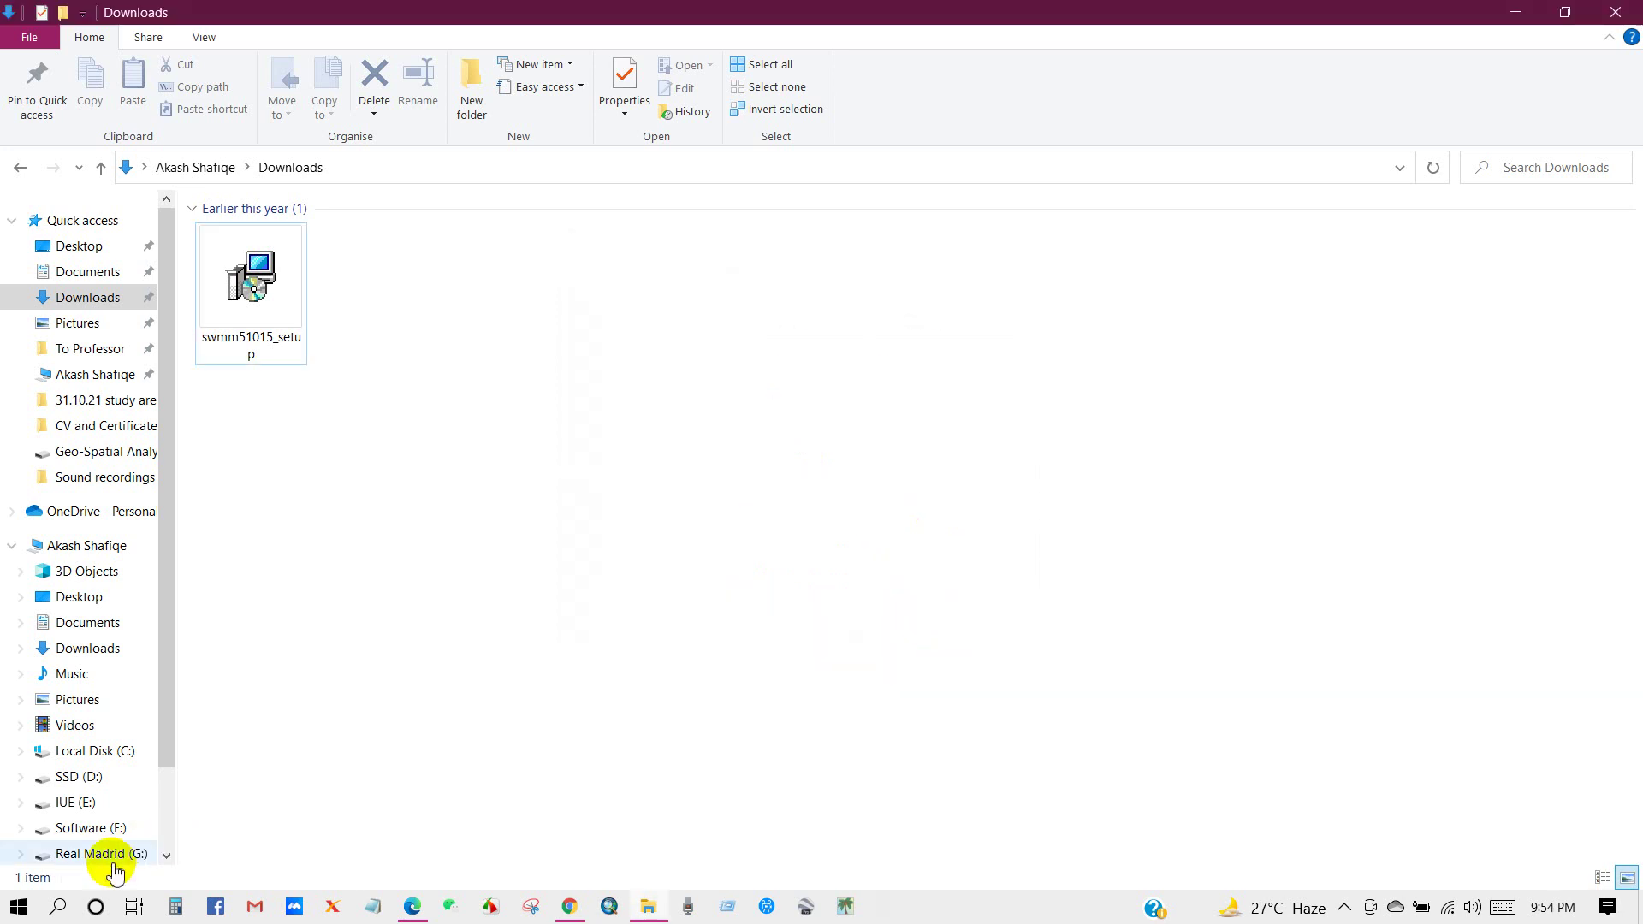
Step: Find EPA SWMM 5.1 in Windows search and pin it to the taskbar
click(57, 907)
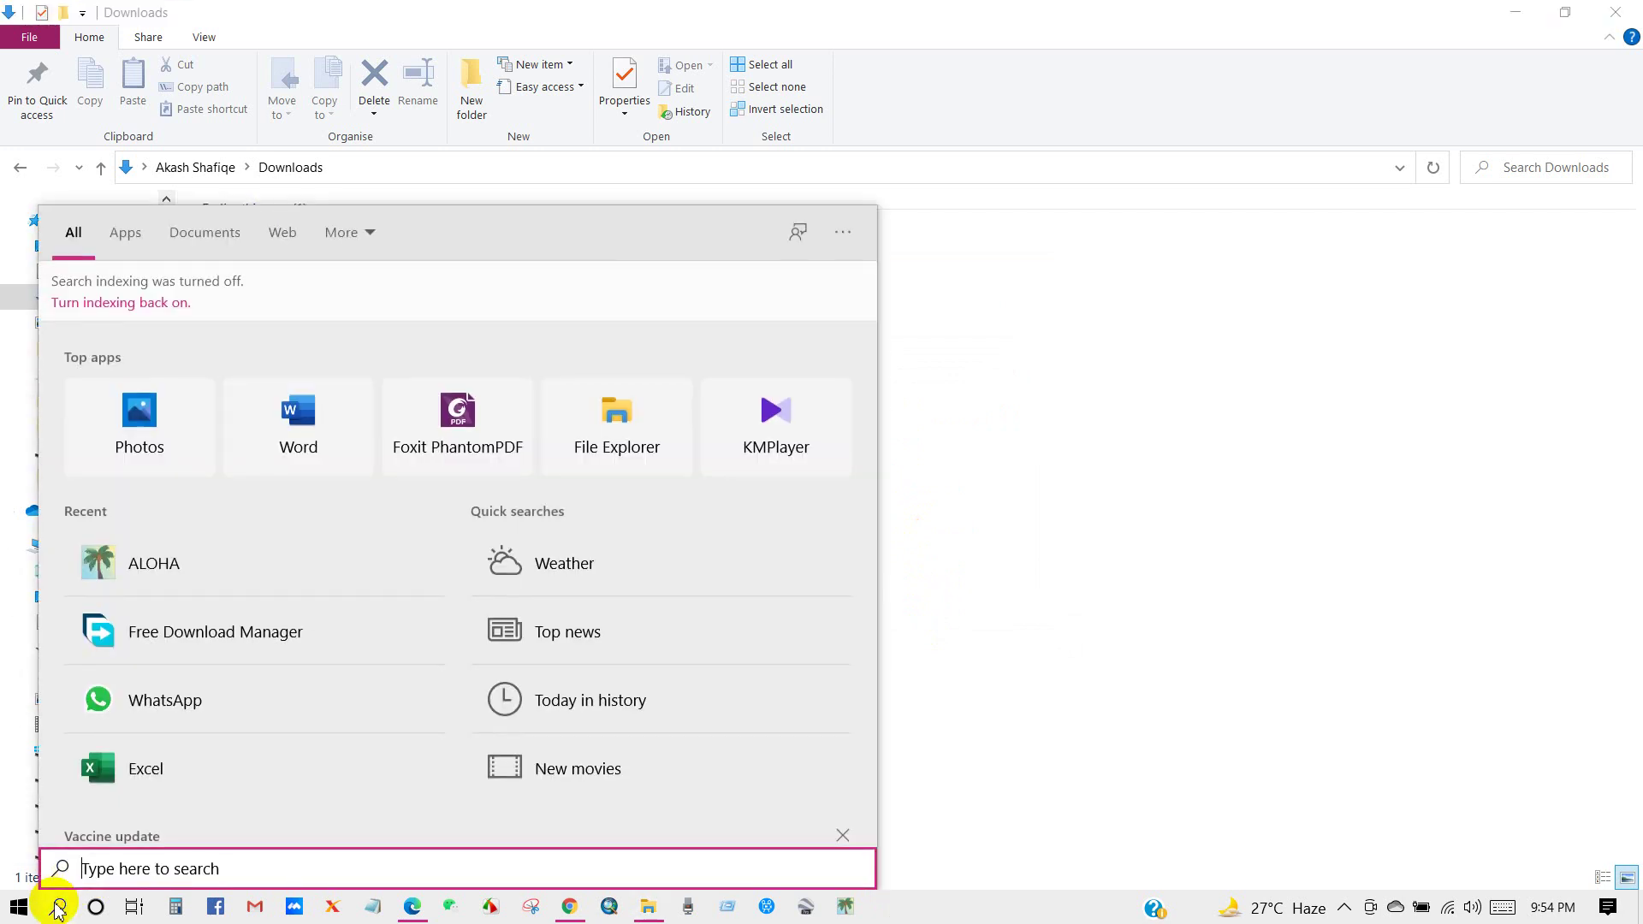
text(SWMM)
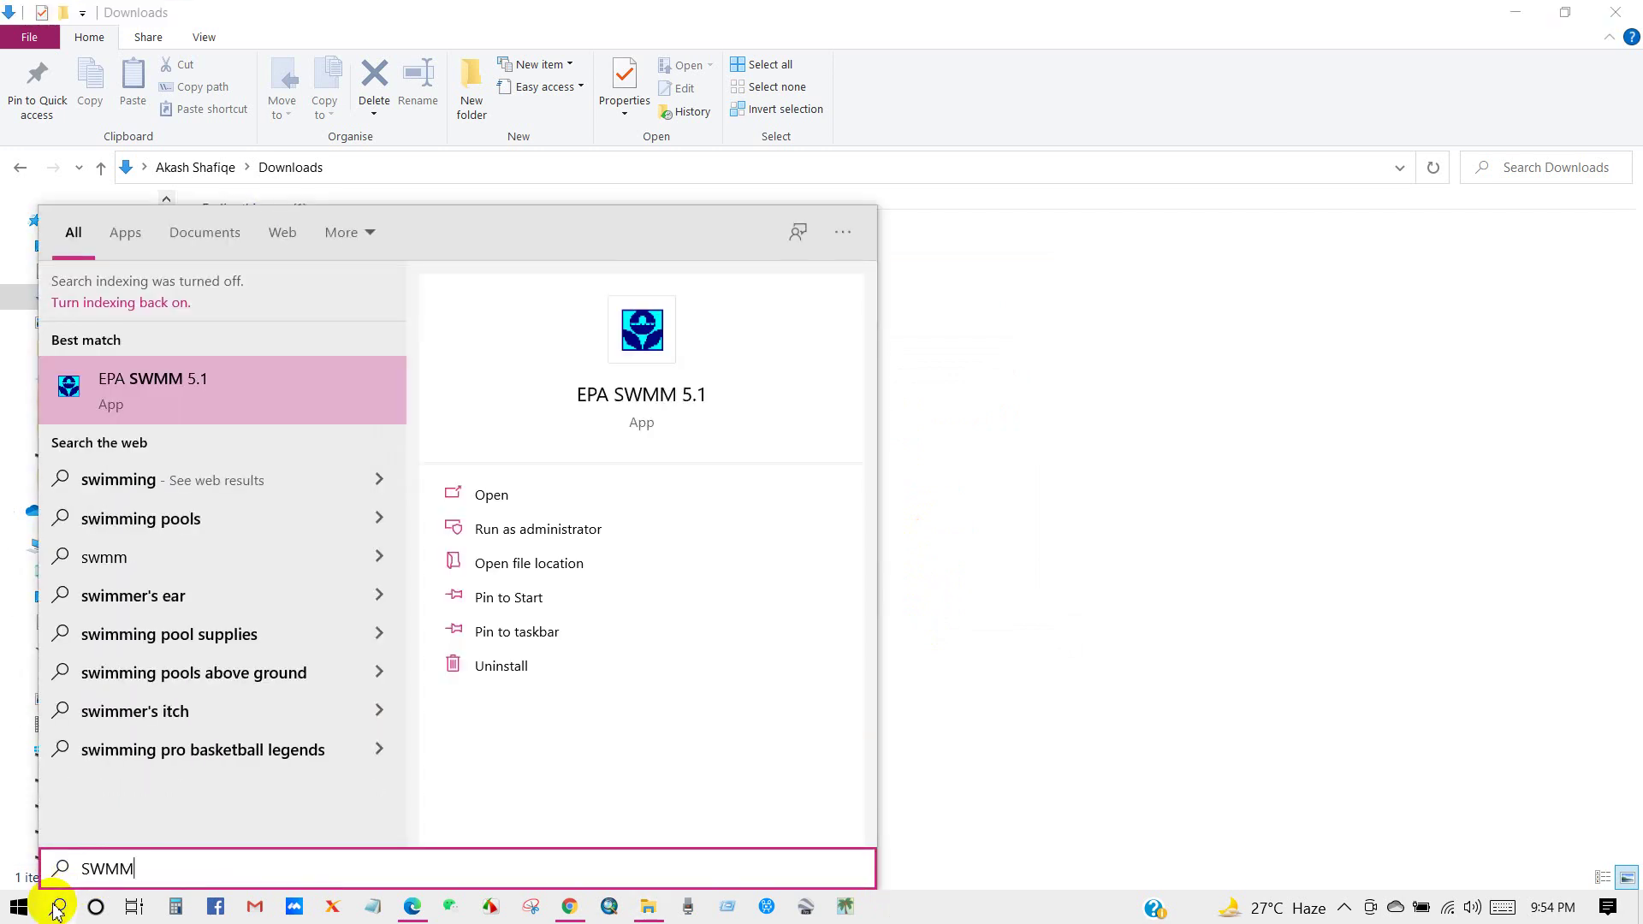
right_click(122, 393)
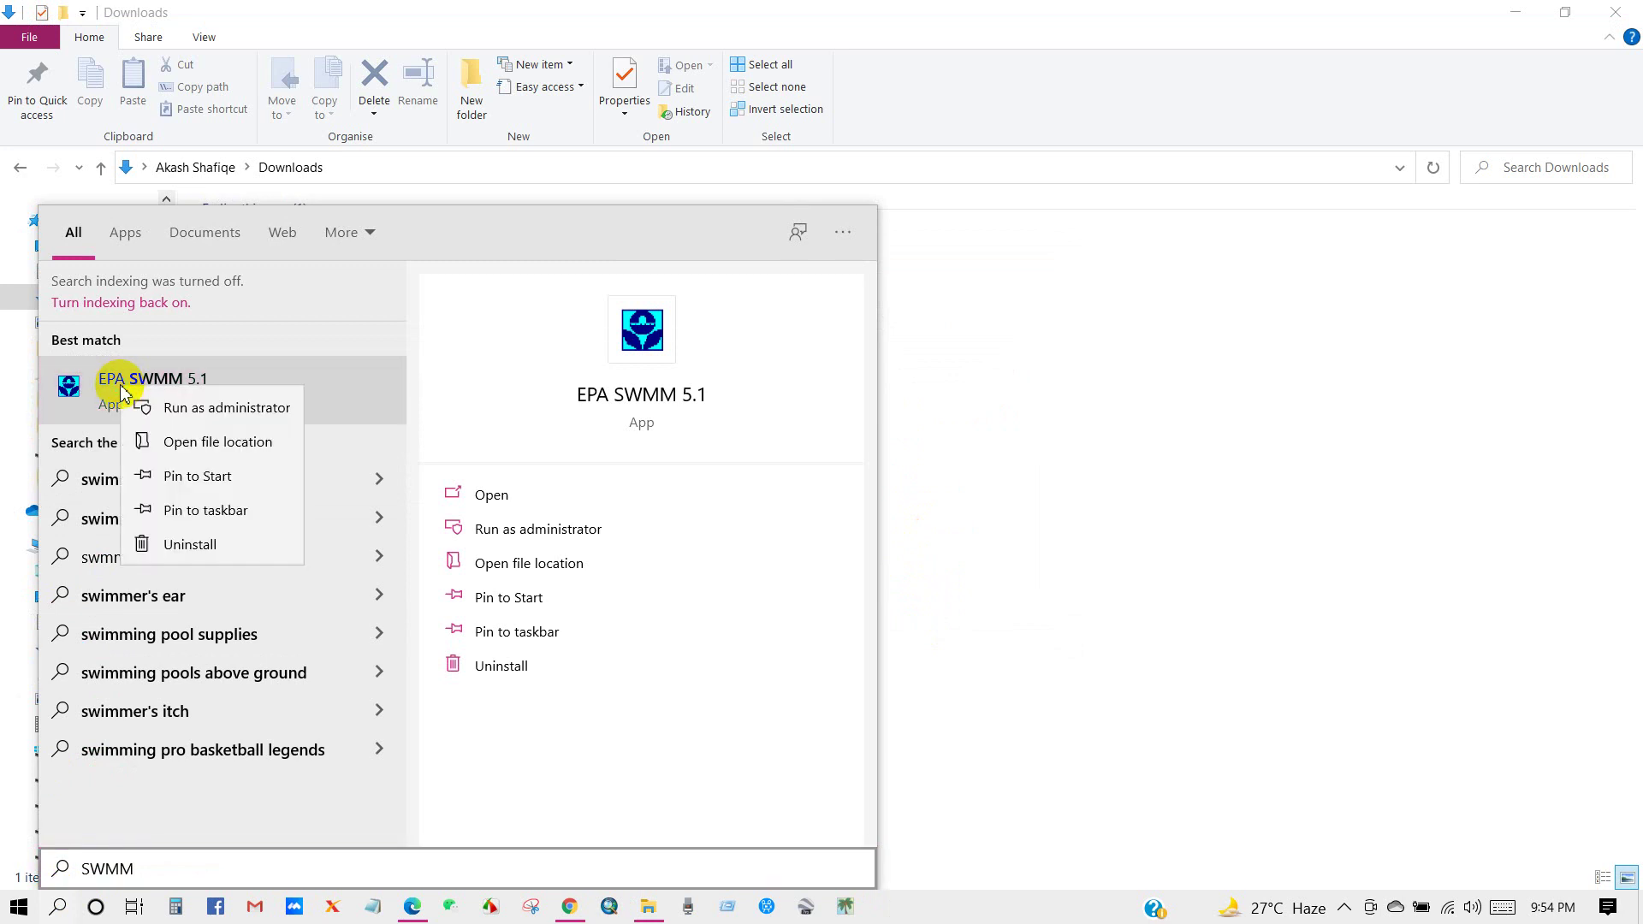
click(204, 511)
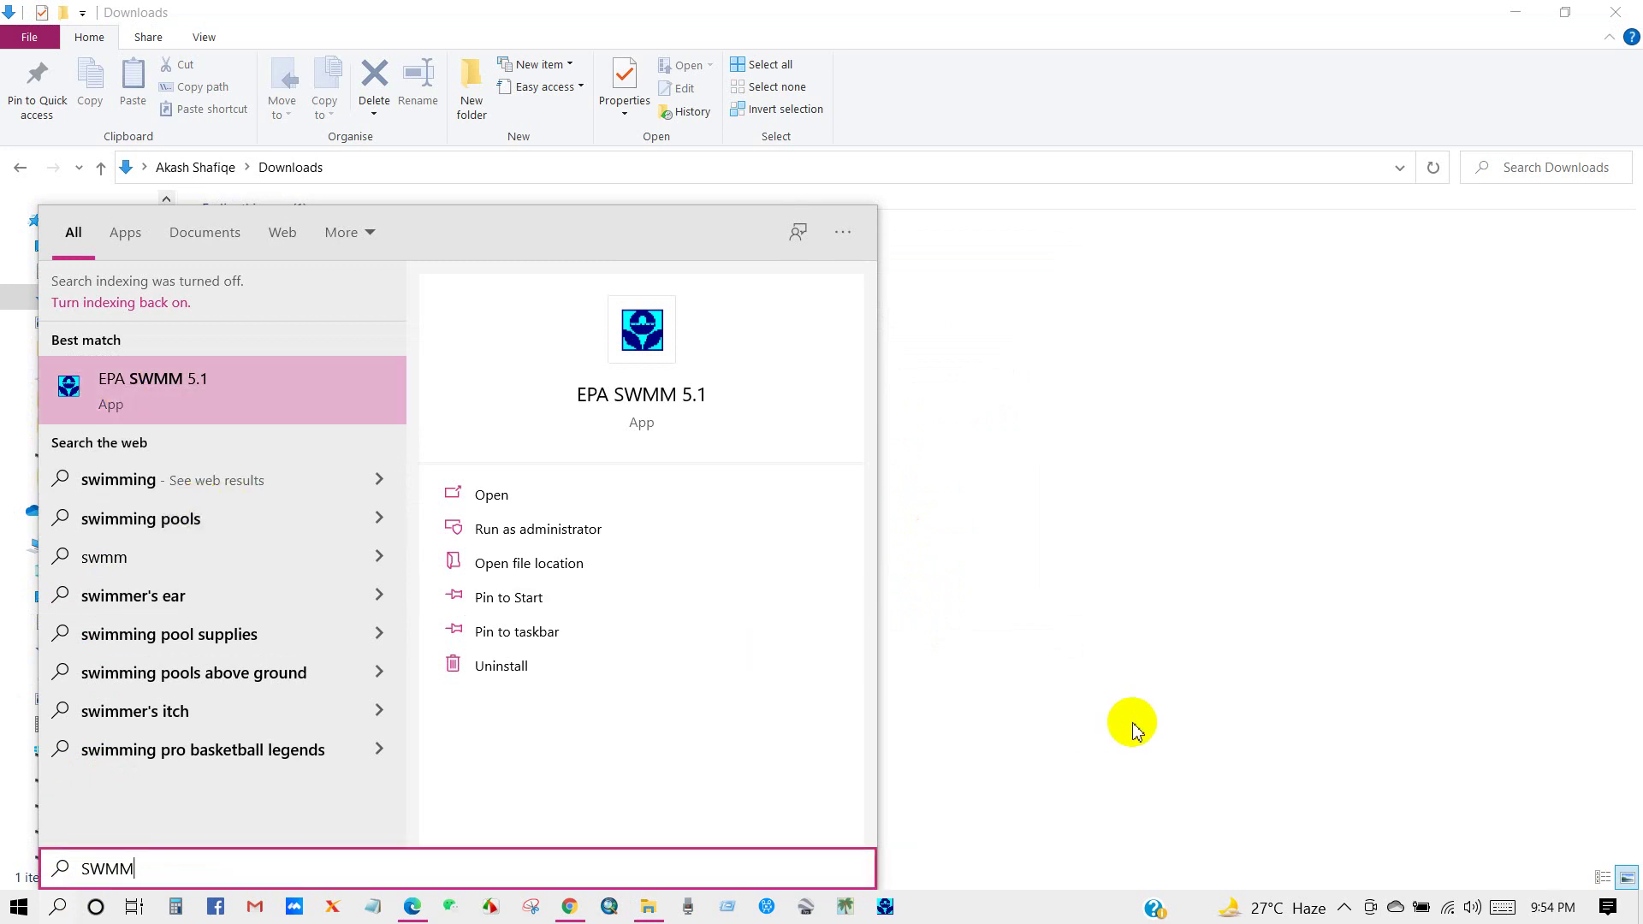
click(1138, 722)
Step: Launch EPA SWMM 5.1 from the taskbar, maximize it and open the Title/Notes editor
click(887, 903)
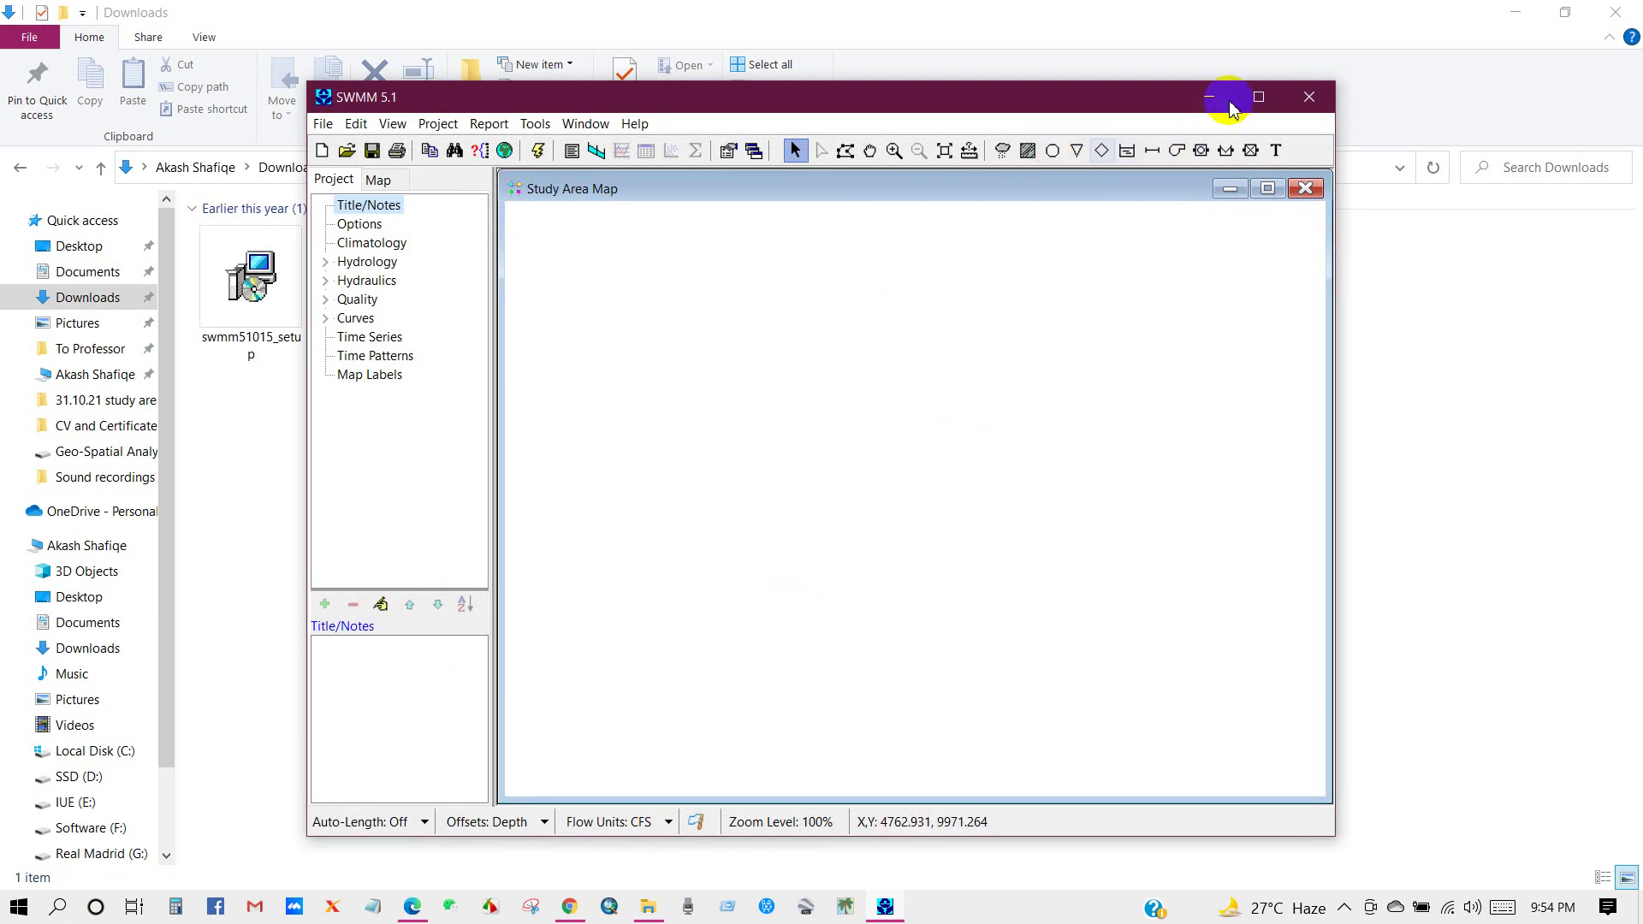
click(1258, 96)
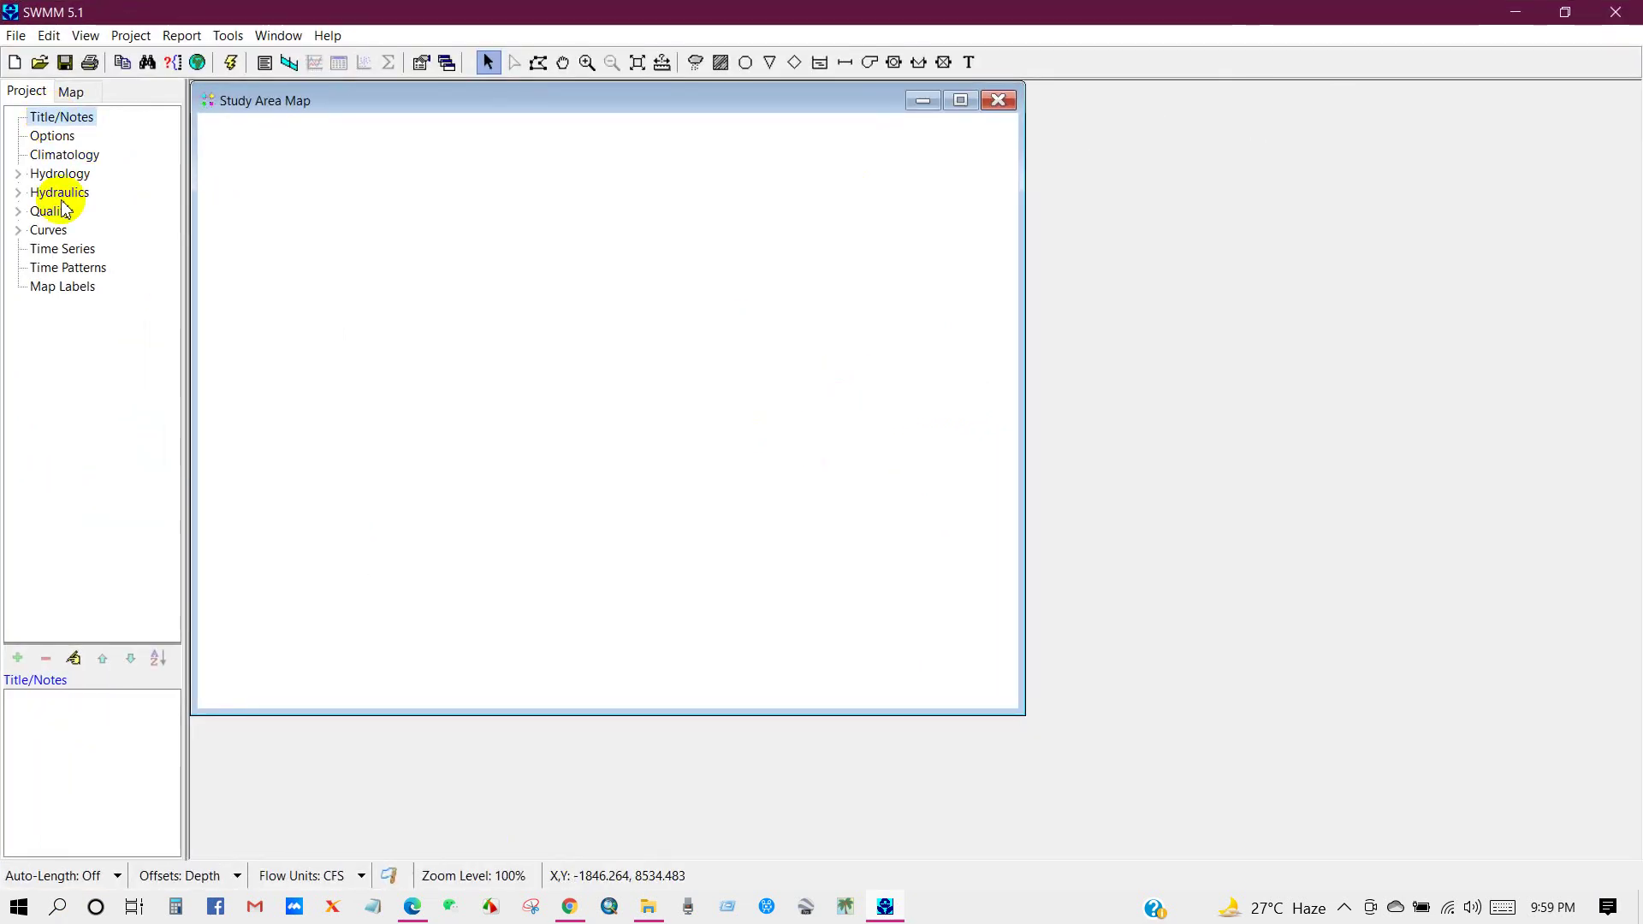
click(73, 658)
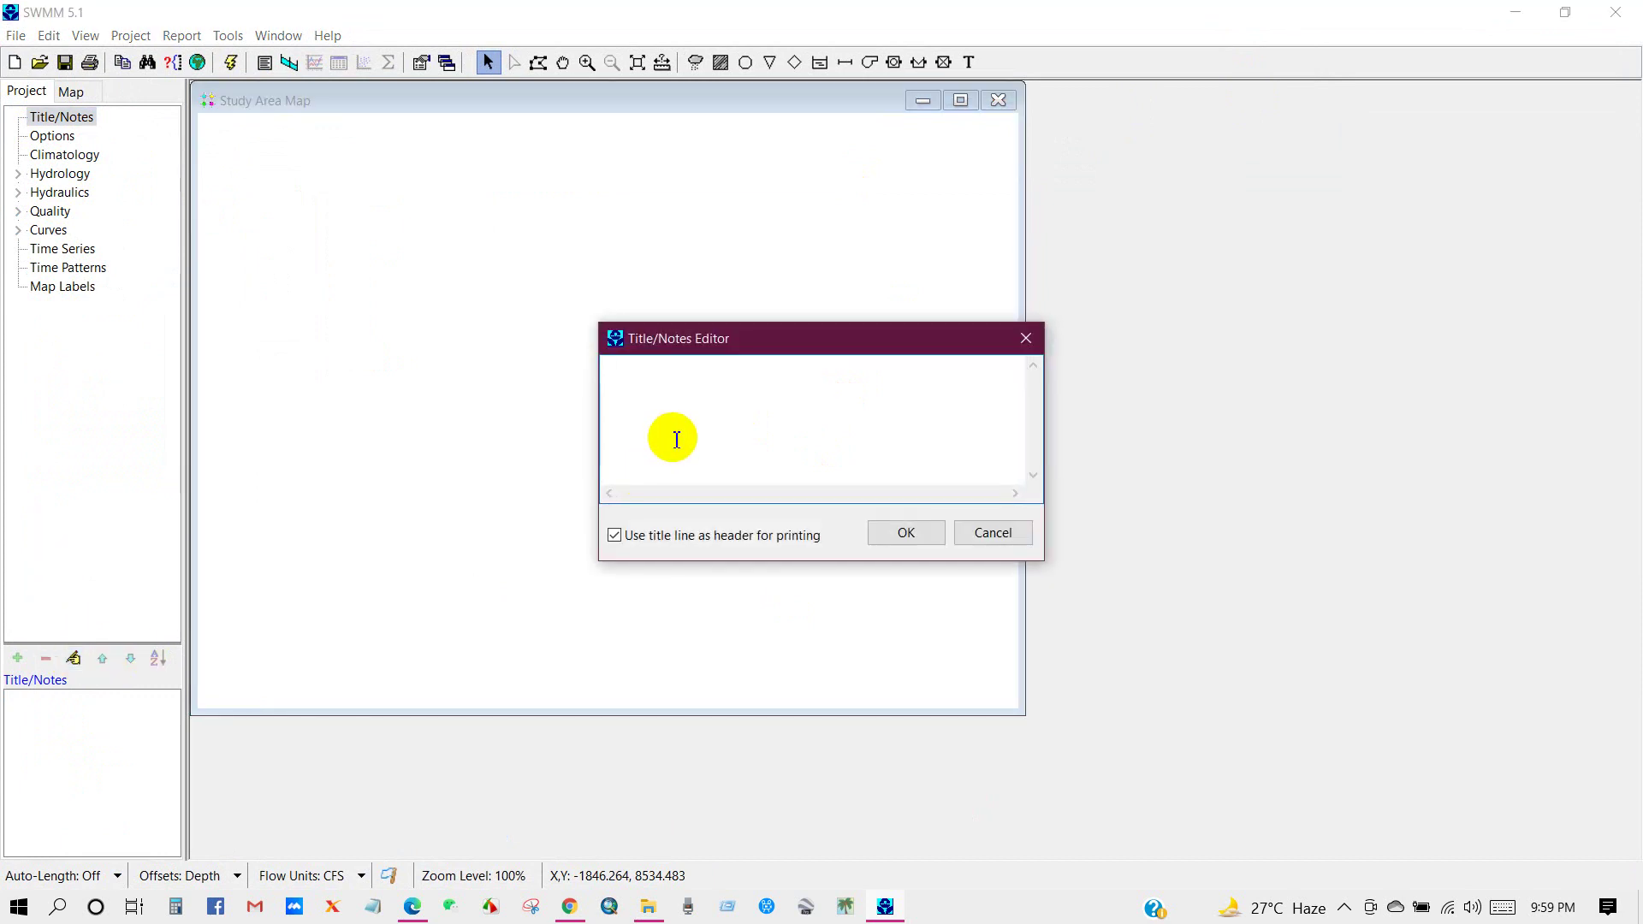
Step: Type the project title 'Urban Drainage Network' in the Title/Notes Editor
text(Urban Drainage Network)
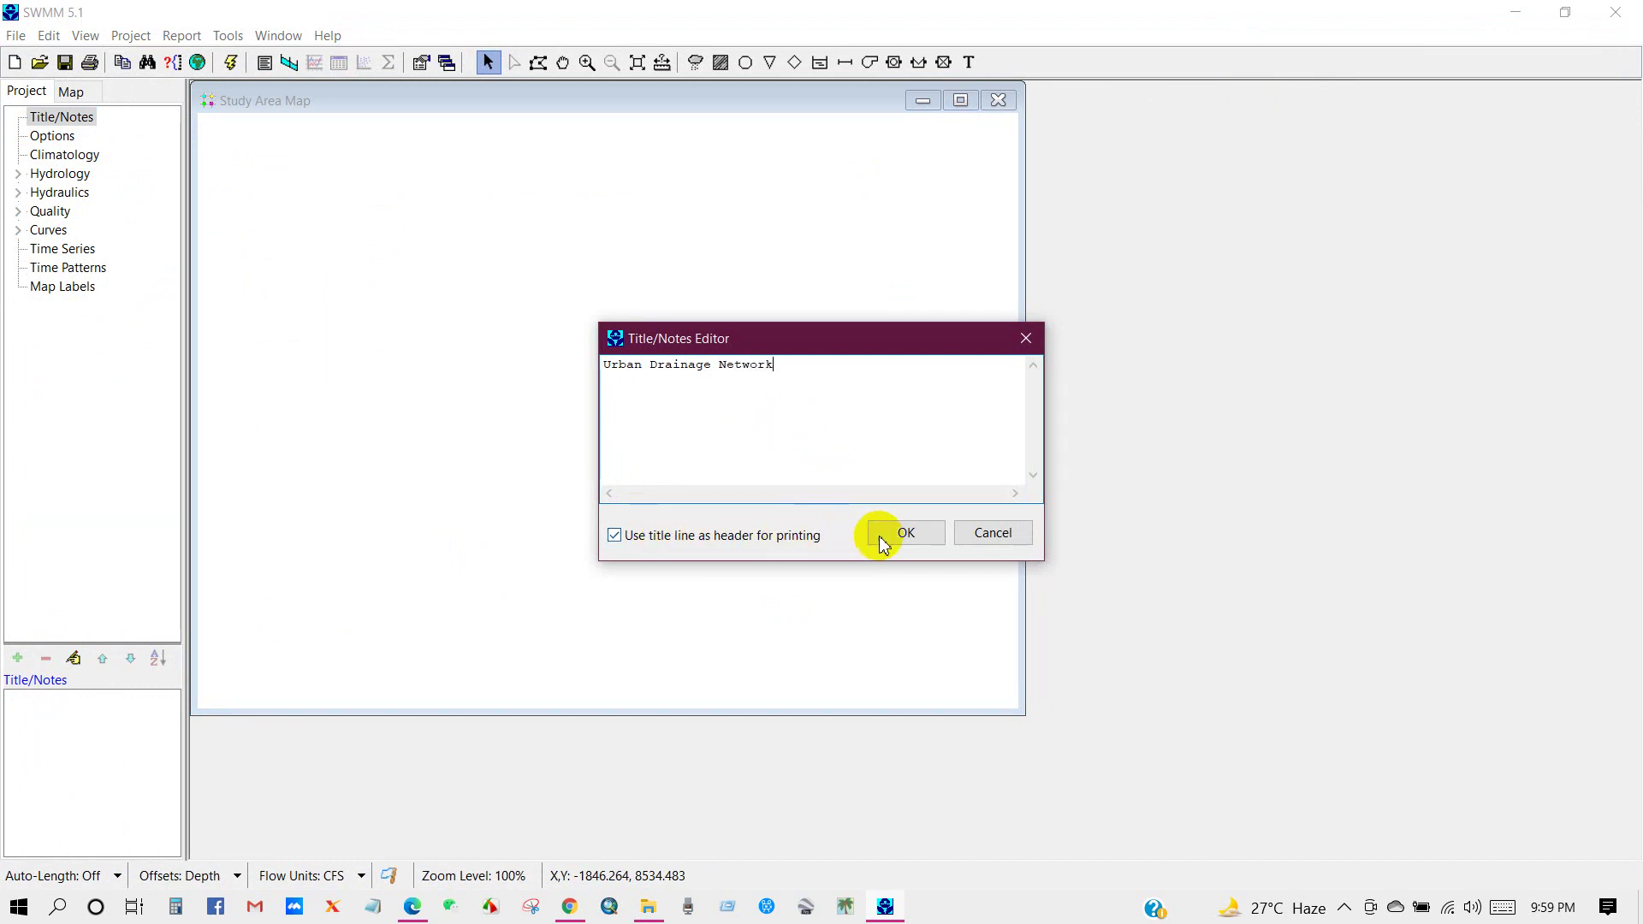
Step: Confirm the 'Urban Drainage Network' title, try CMS flow units, then revert to CFS
click(905, 534)
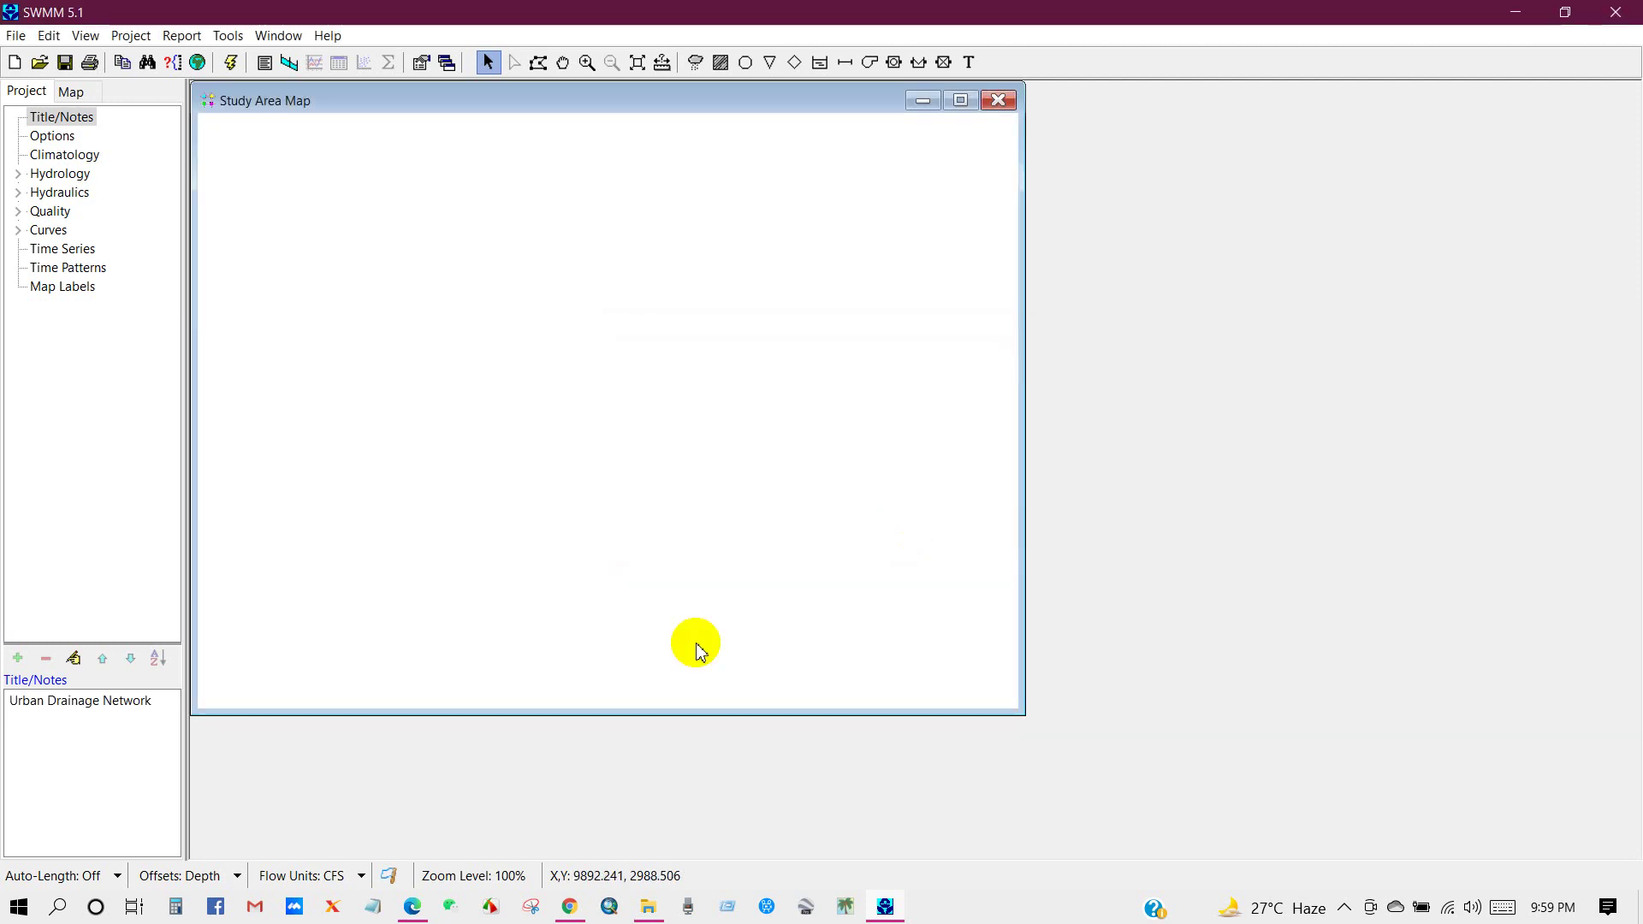
click(142, 727)
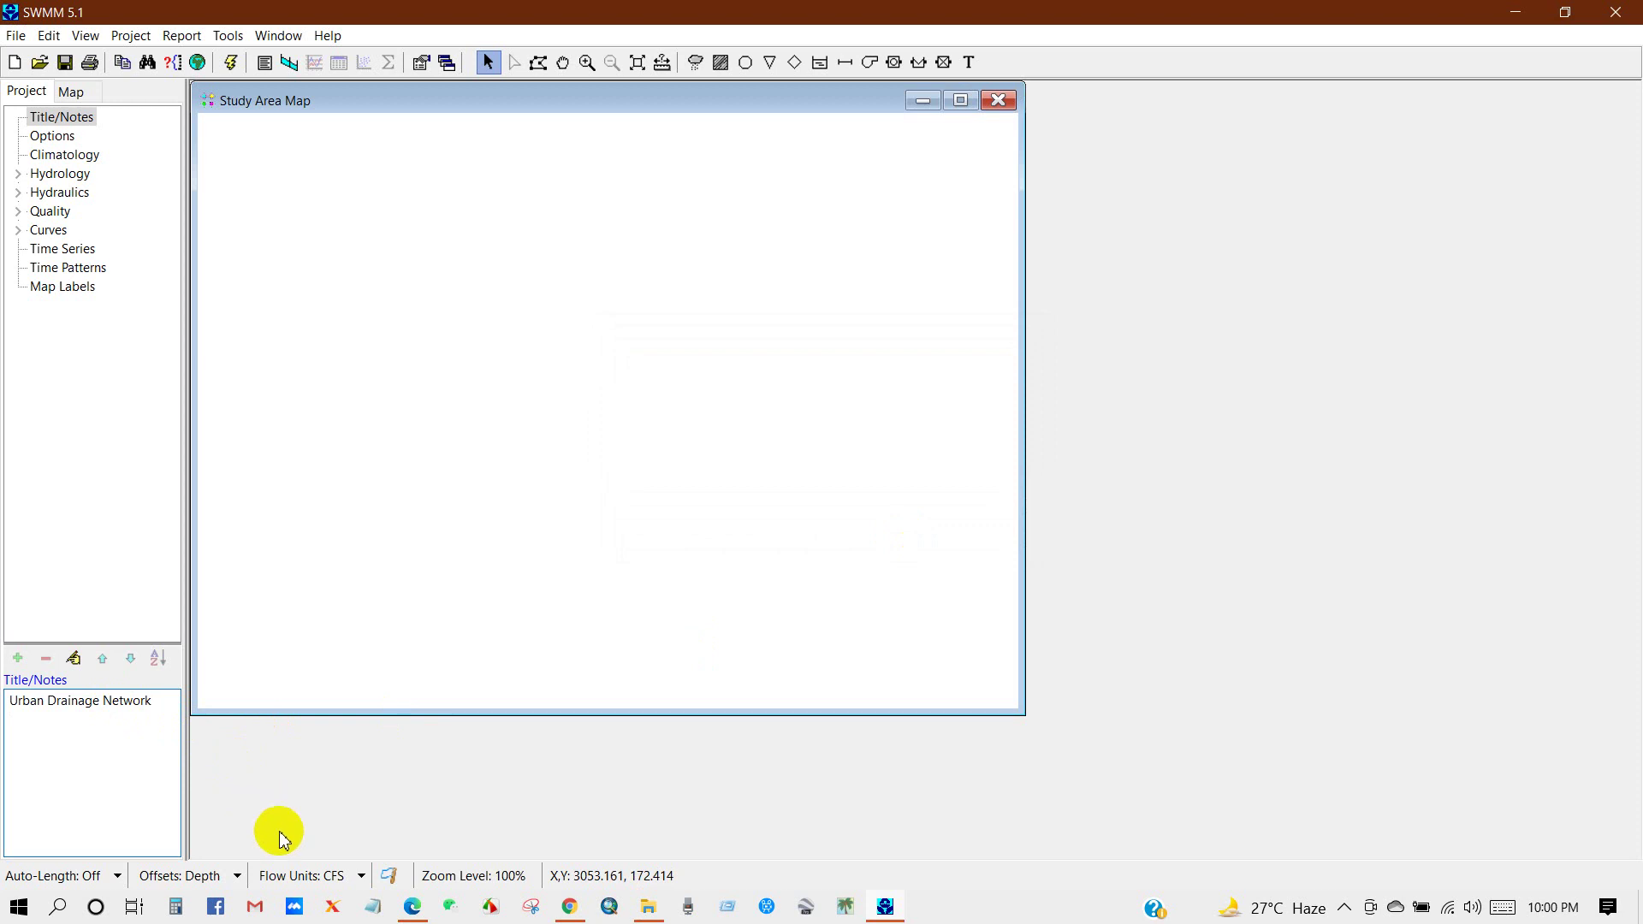
click(361, 876)
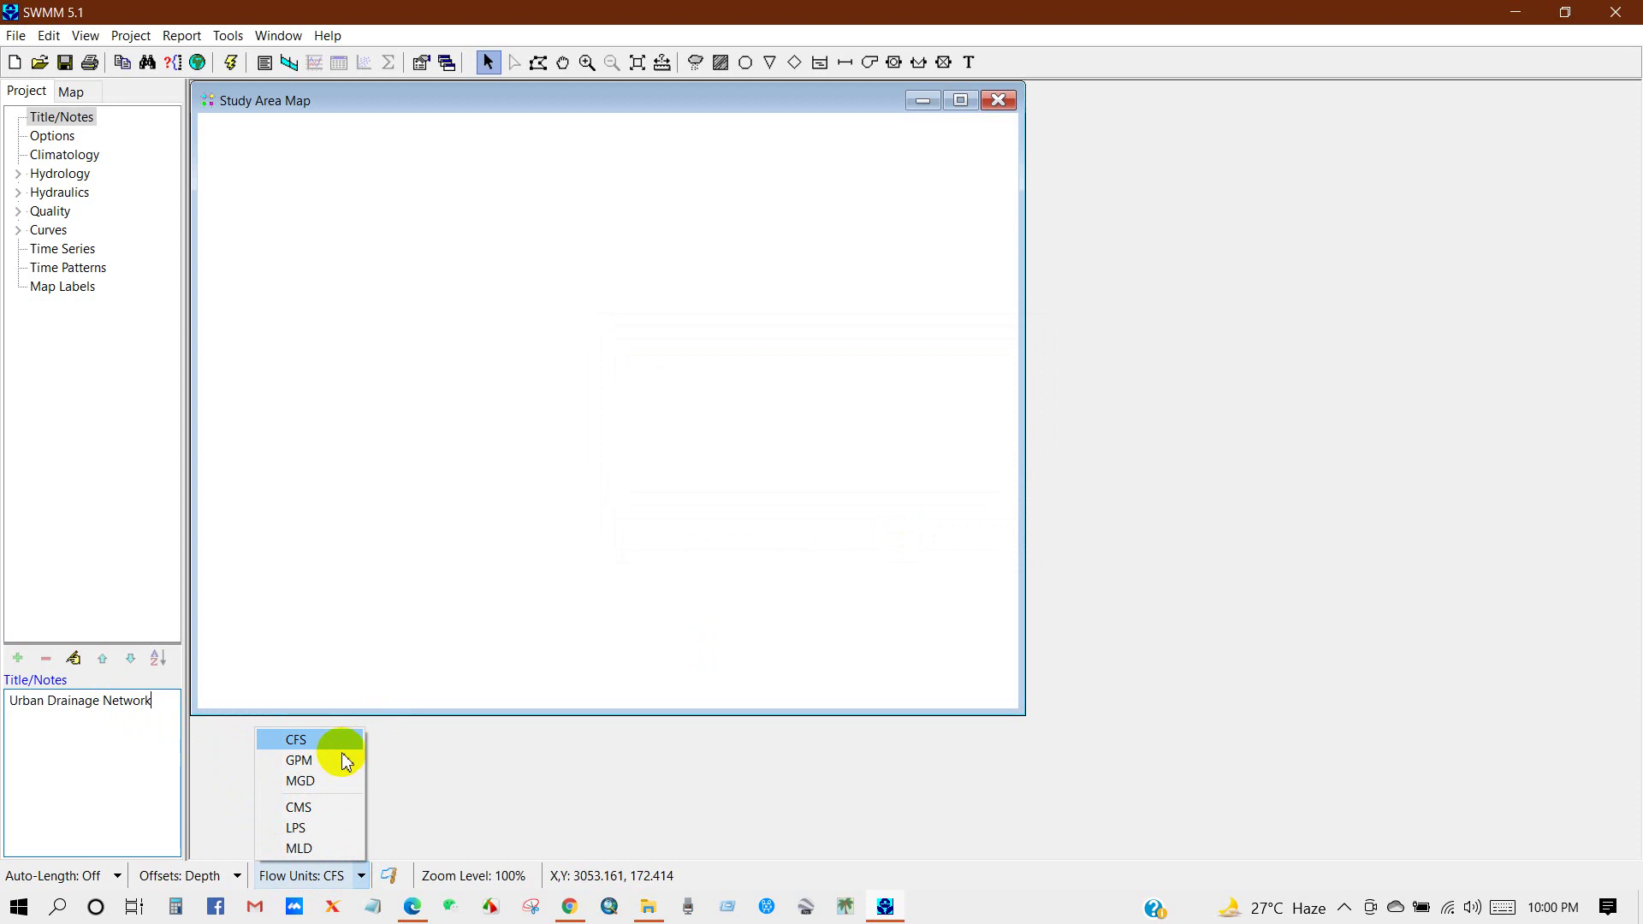
click(304, 807)
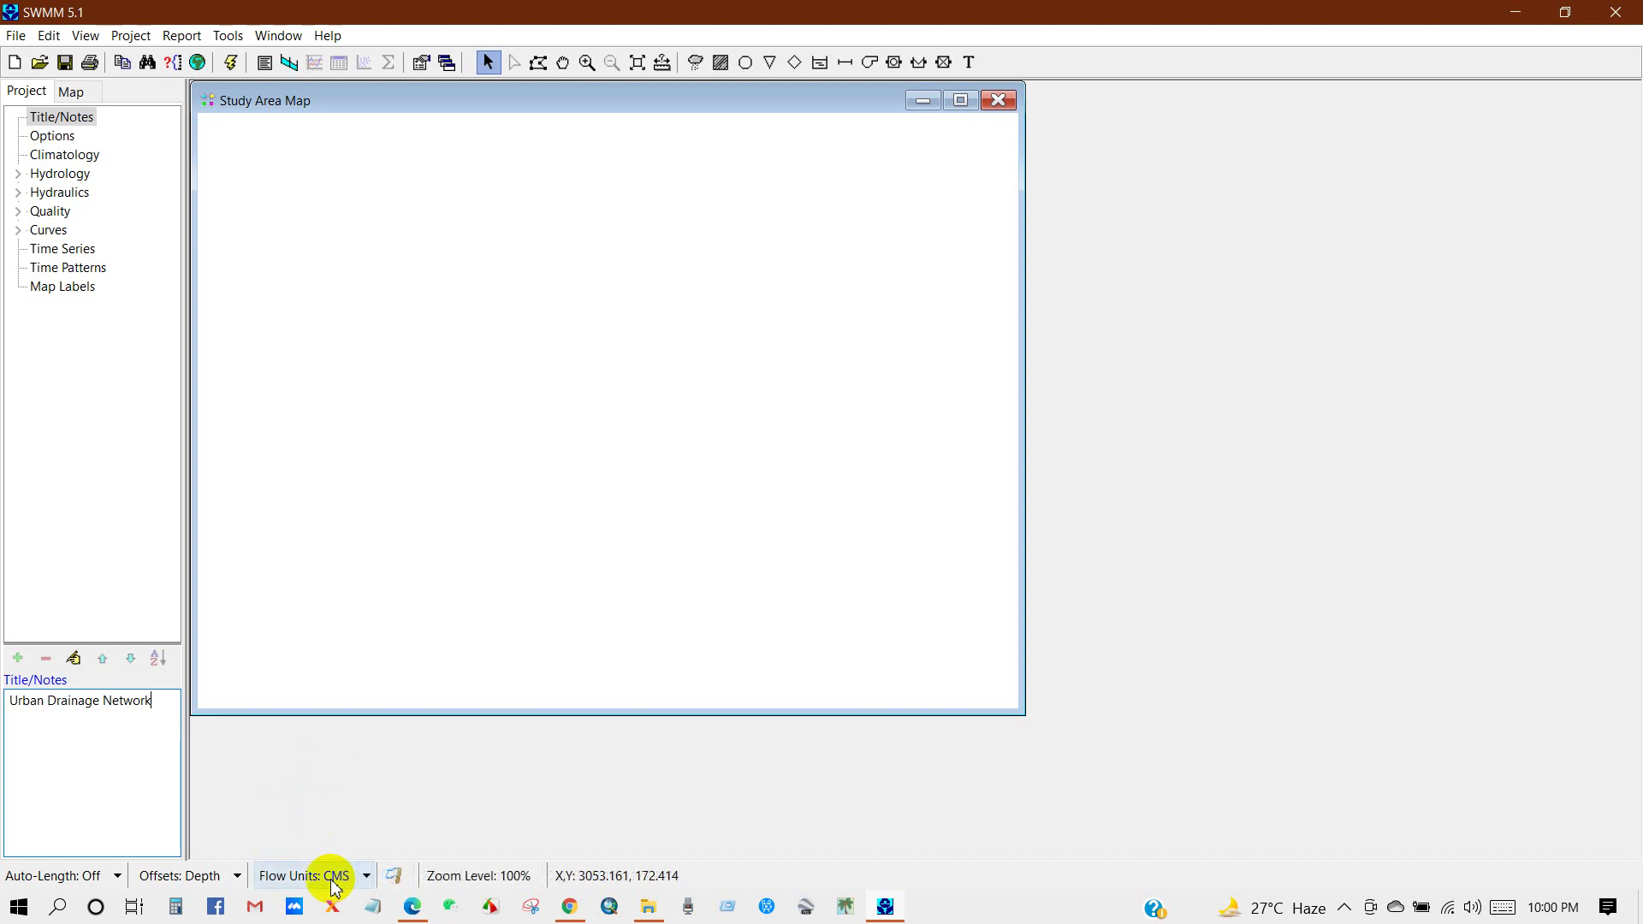
click(367, 876)
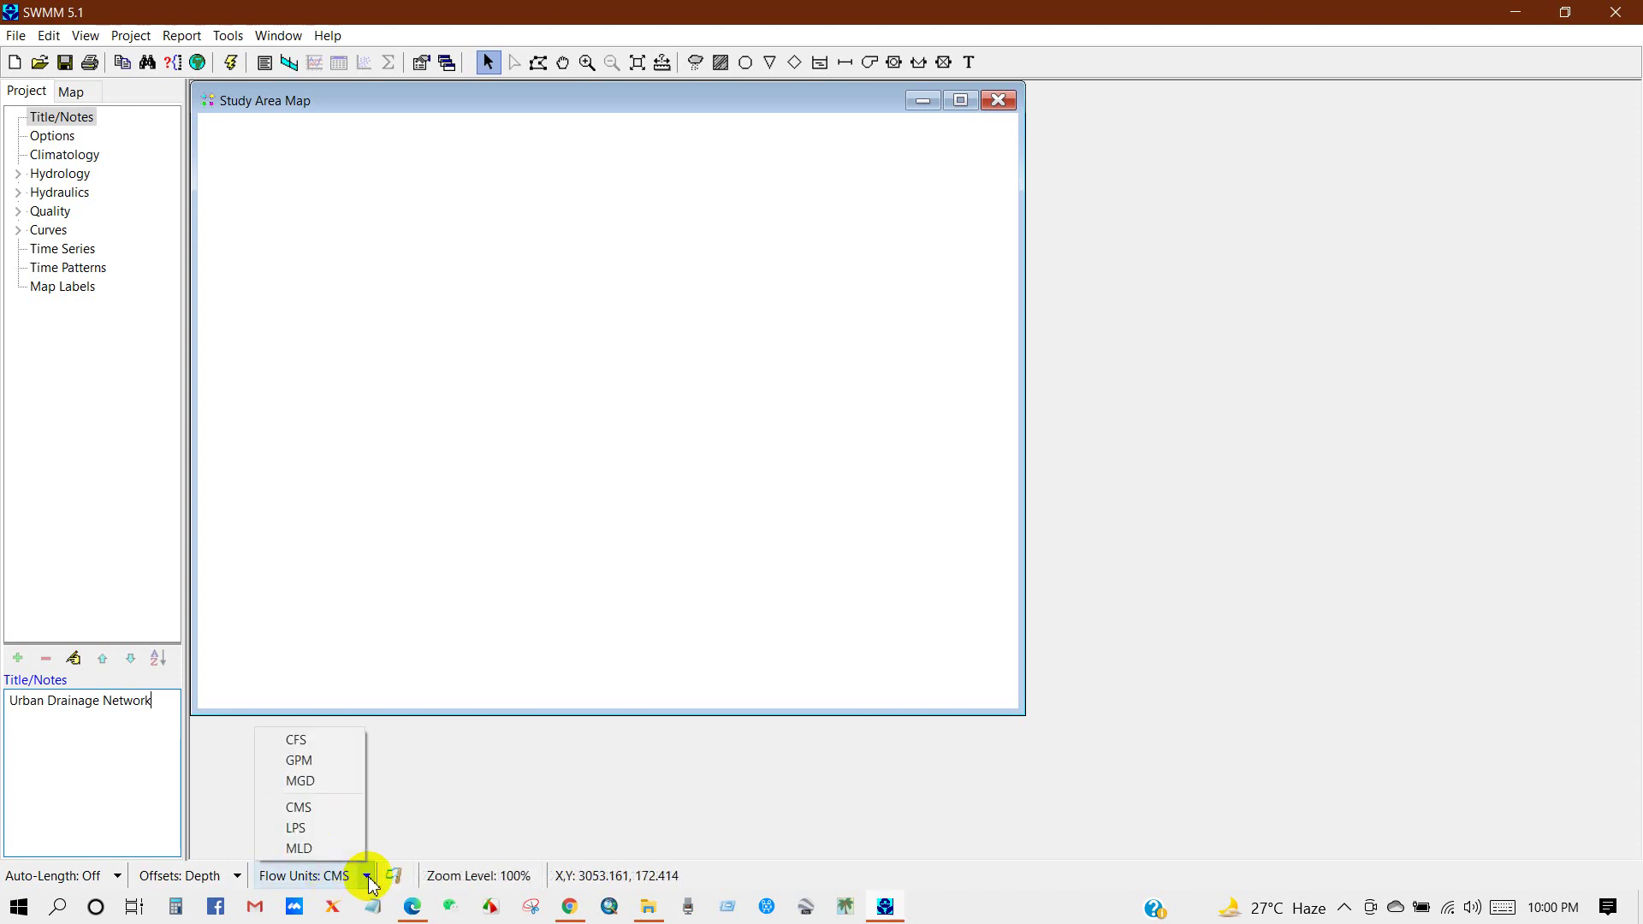
click(307, 738)
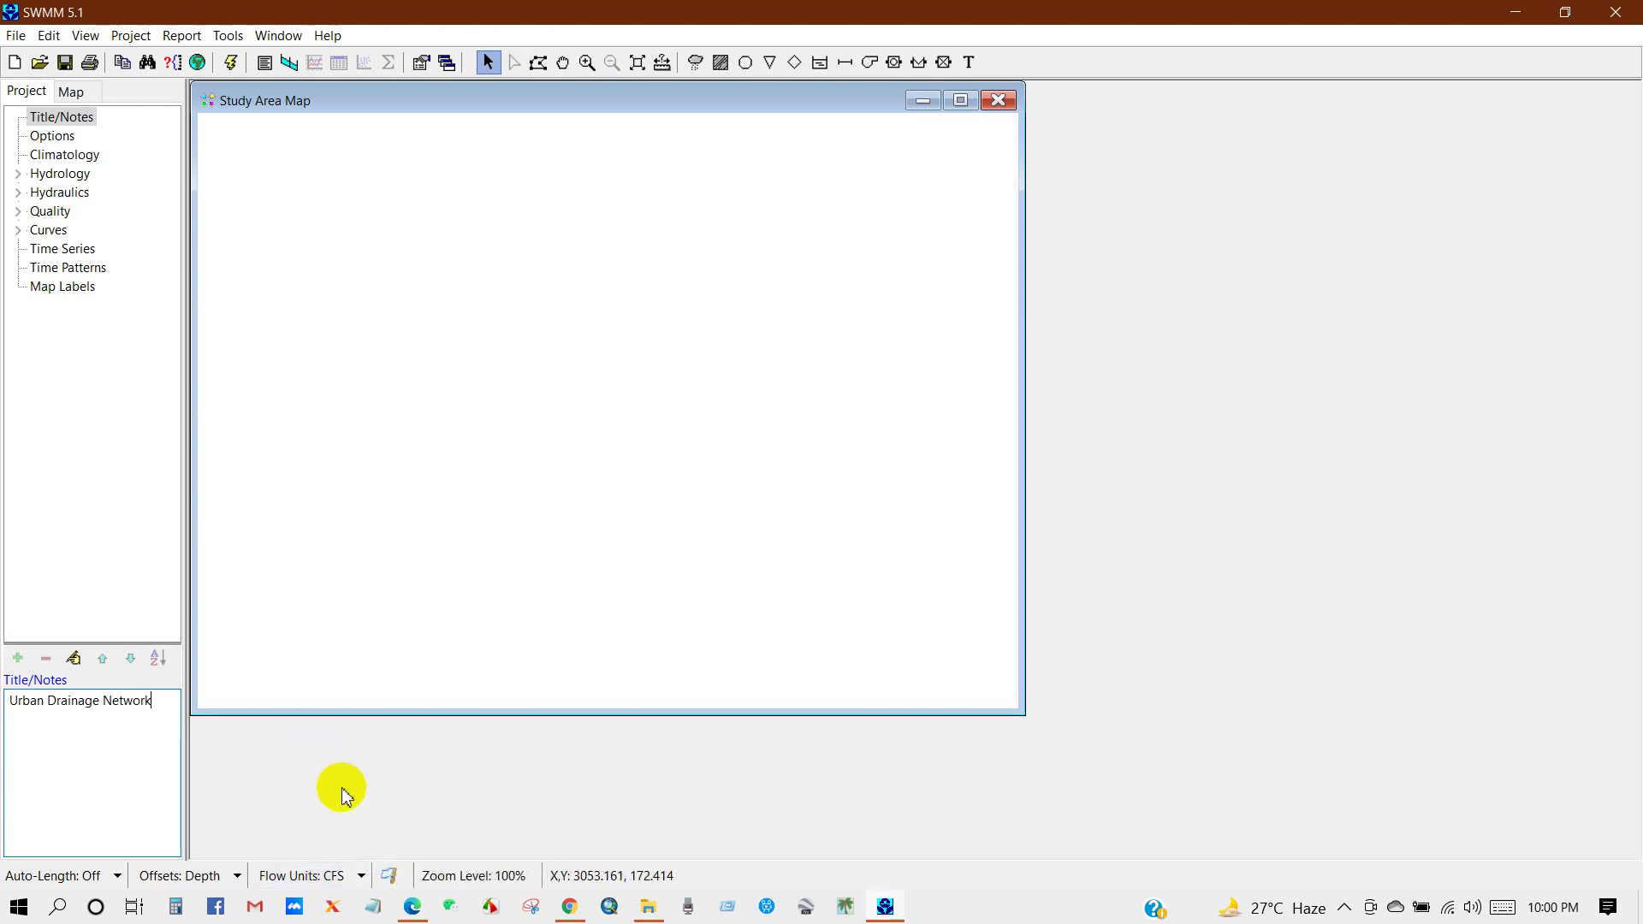
Step: Set the map units to Meters in View > Dimensions, keeping the 0–10000 extents
click(83, 39)
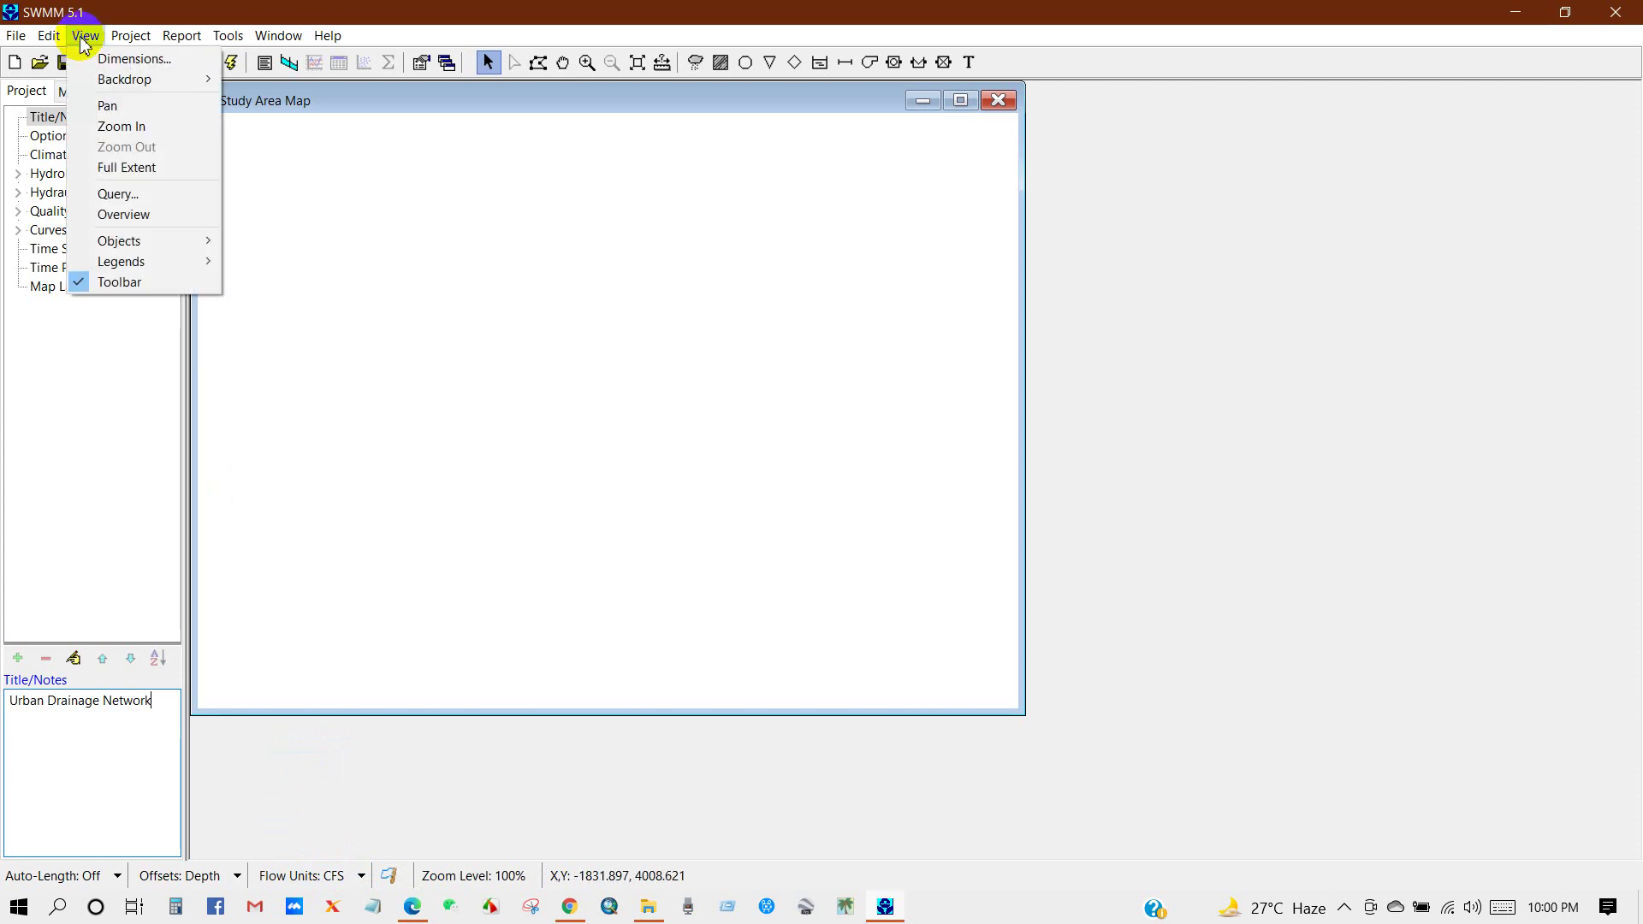
click(112, 58)
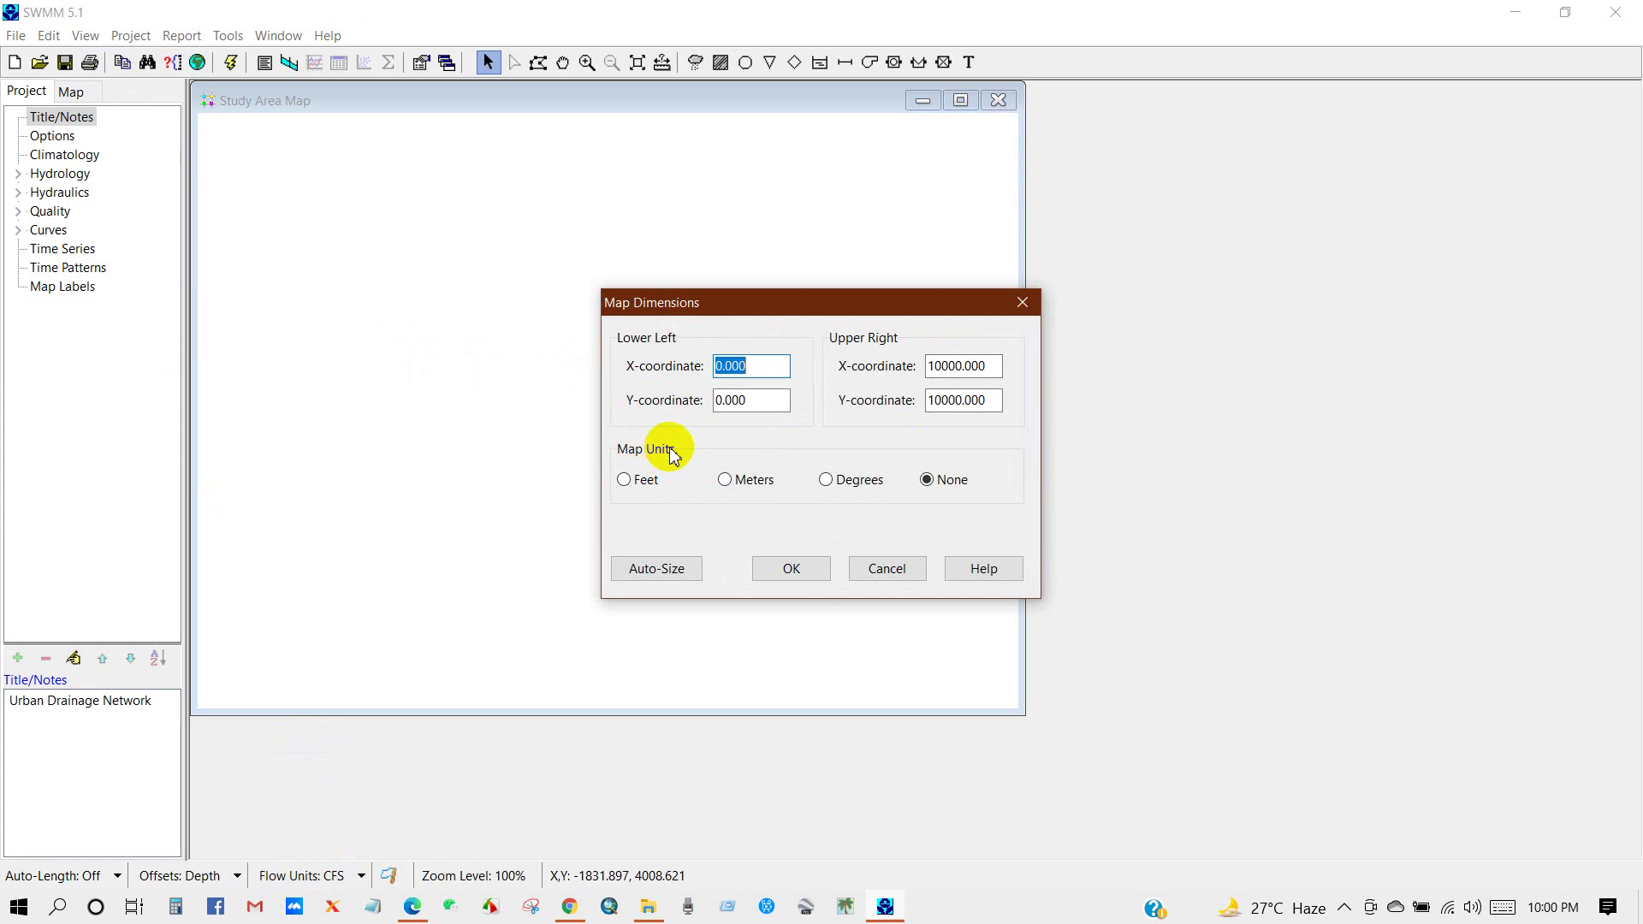
click(725, 481)
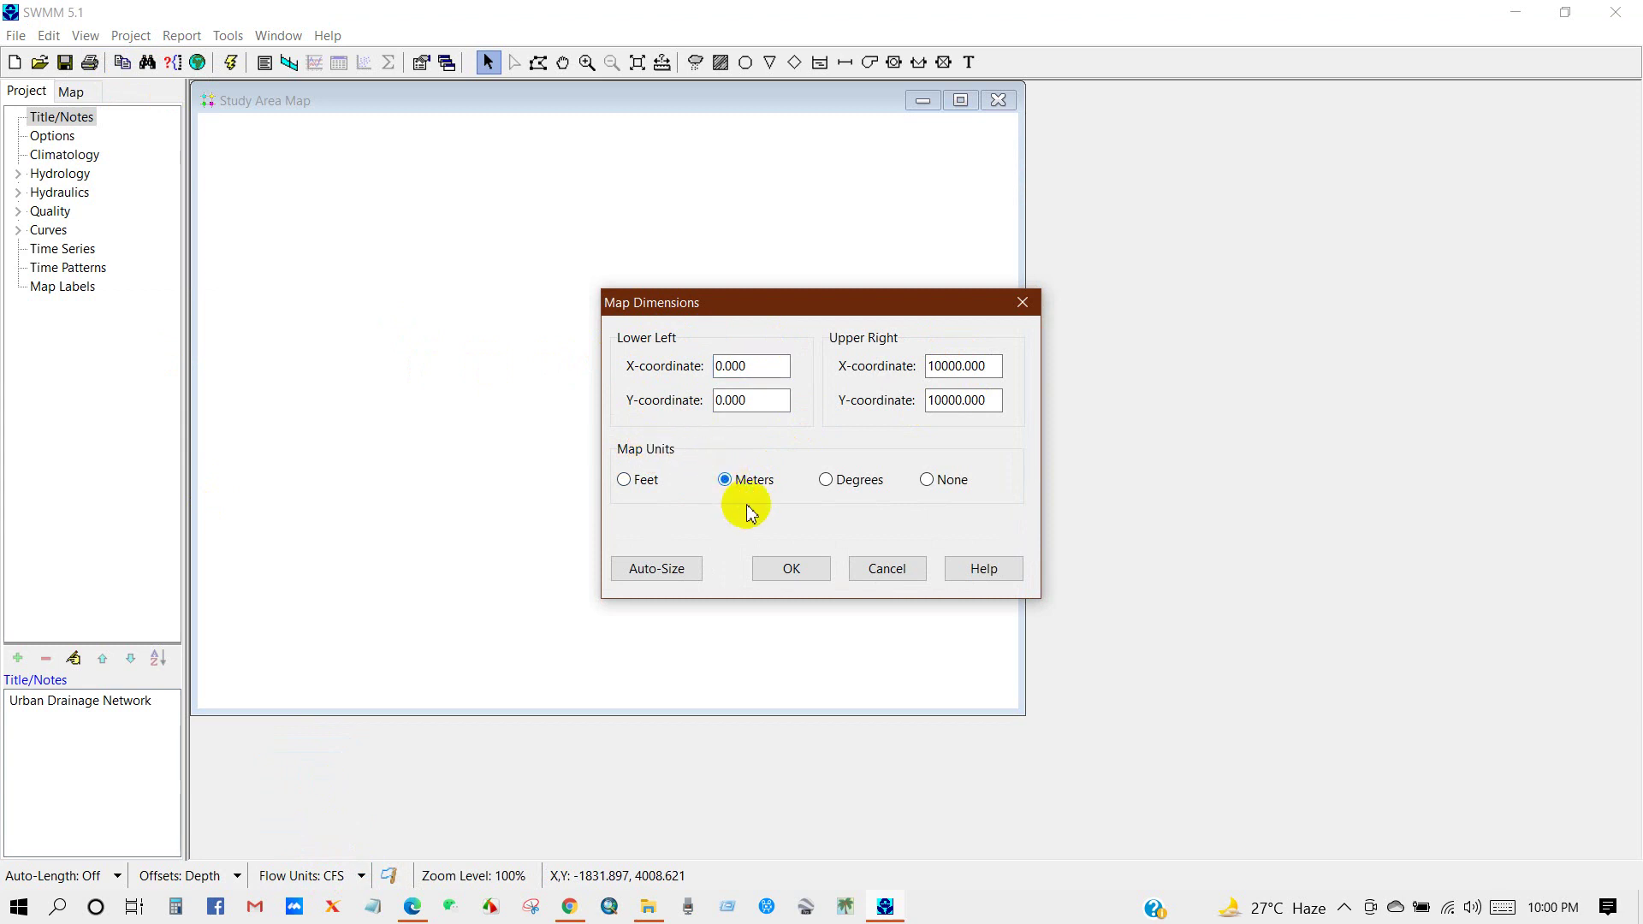
click(783, 566)
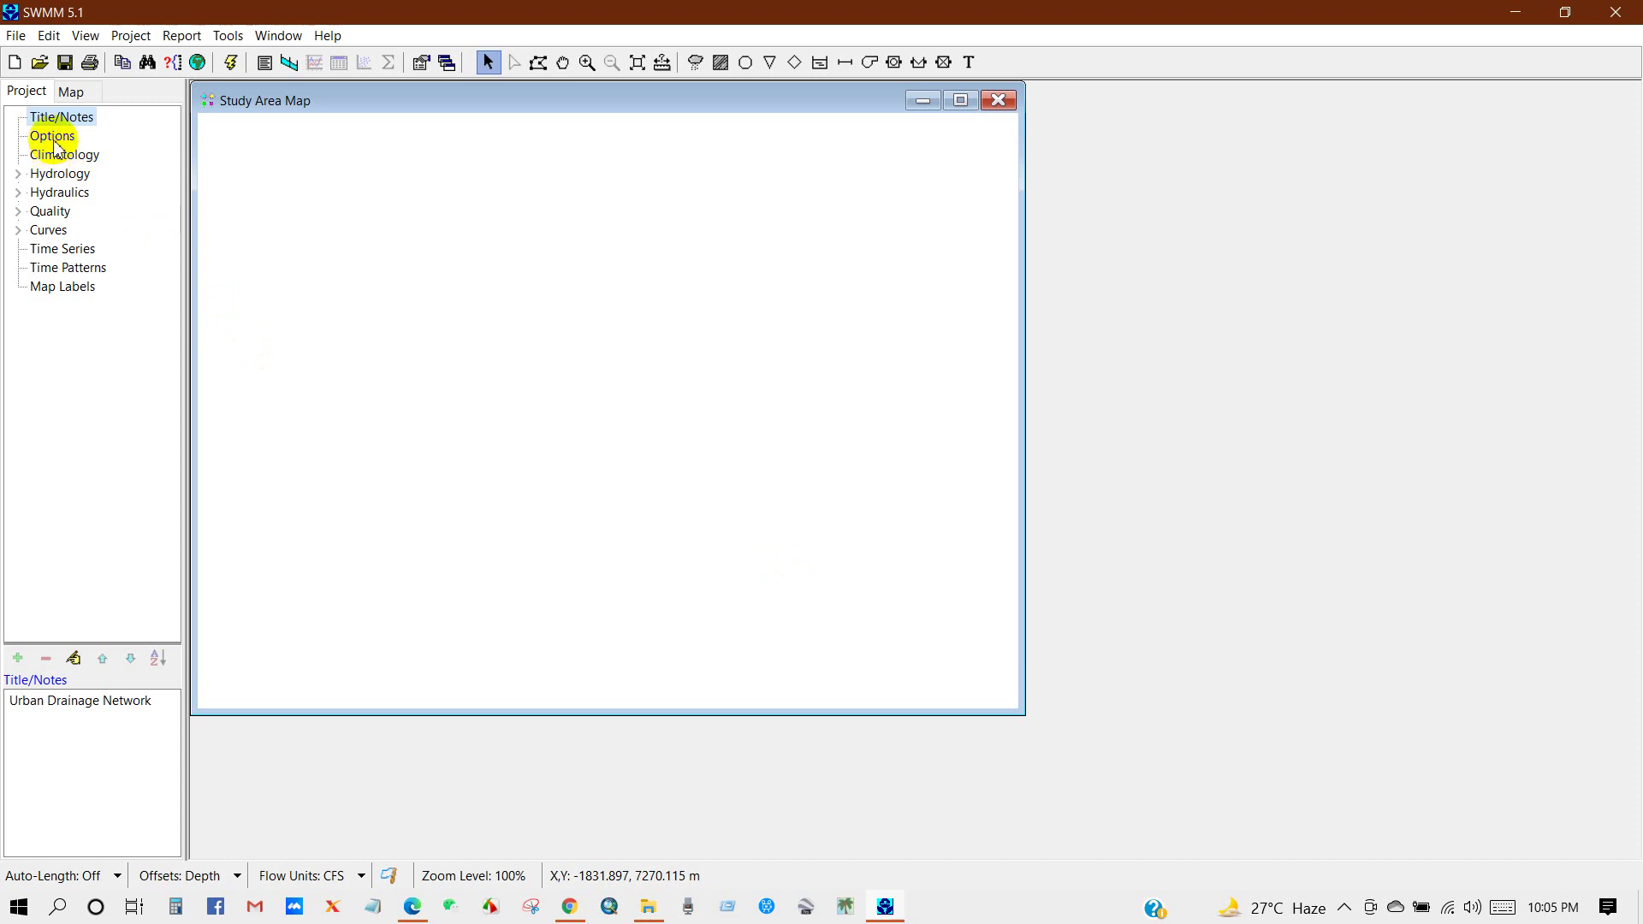
Step: Review the General simulation options (Horton infiltration, Kinematic Wave routing) and accept them
click(52, 139)
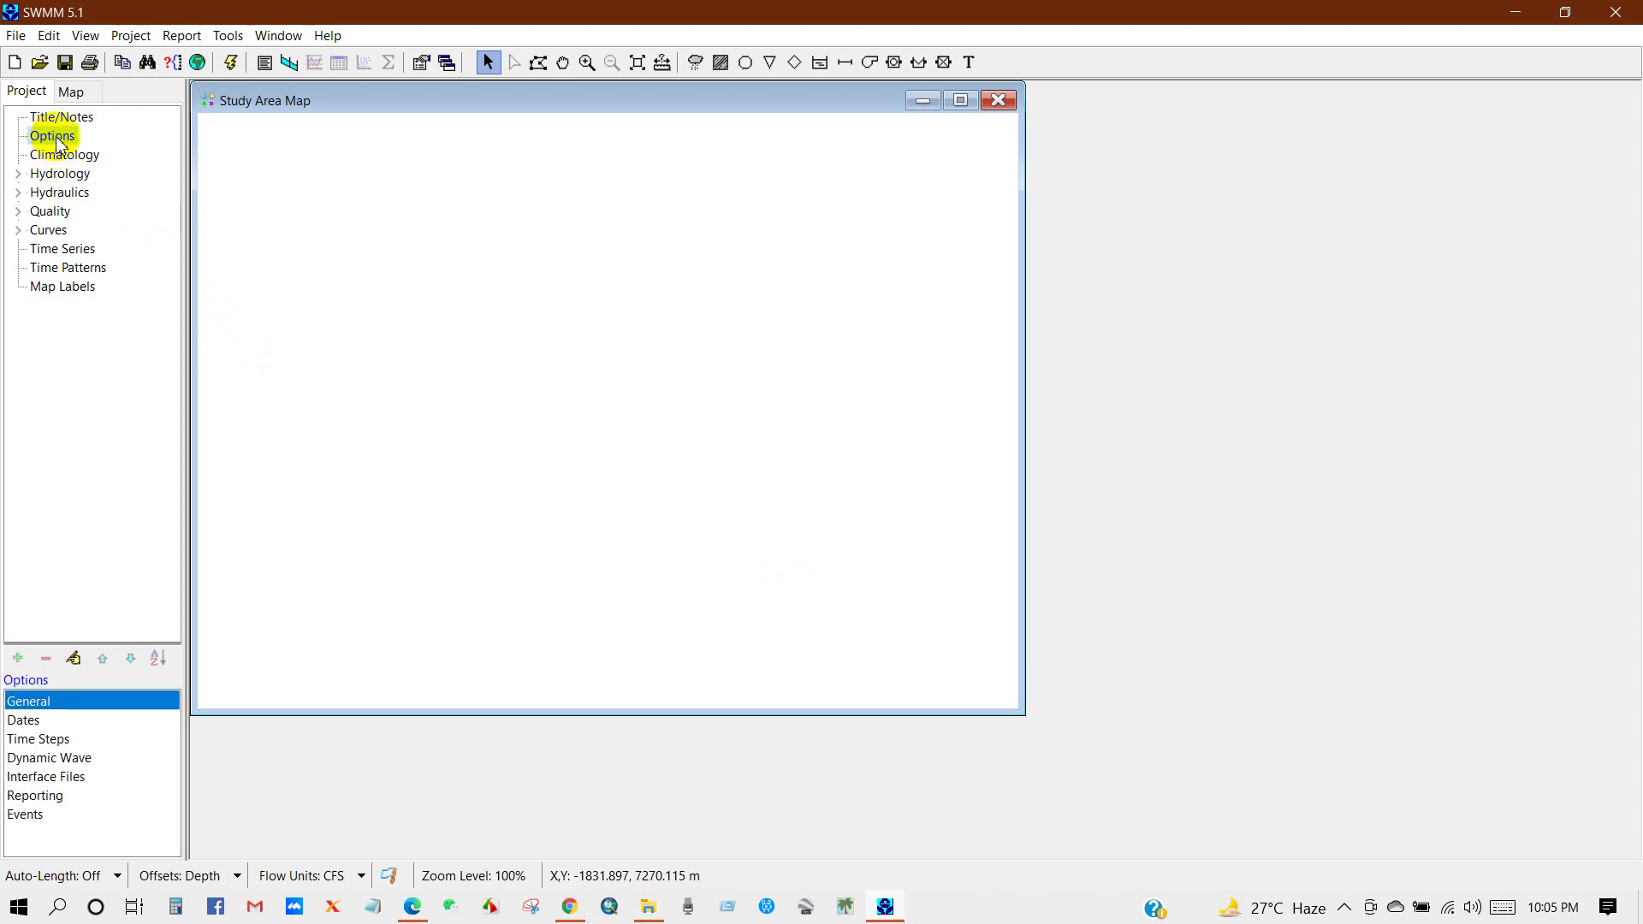
double_click(34, 702)
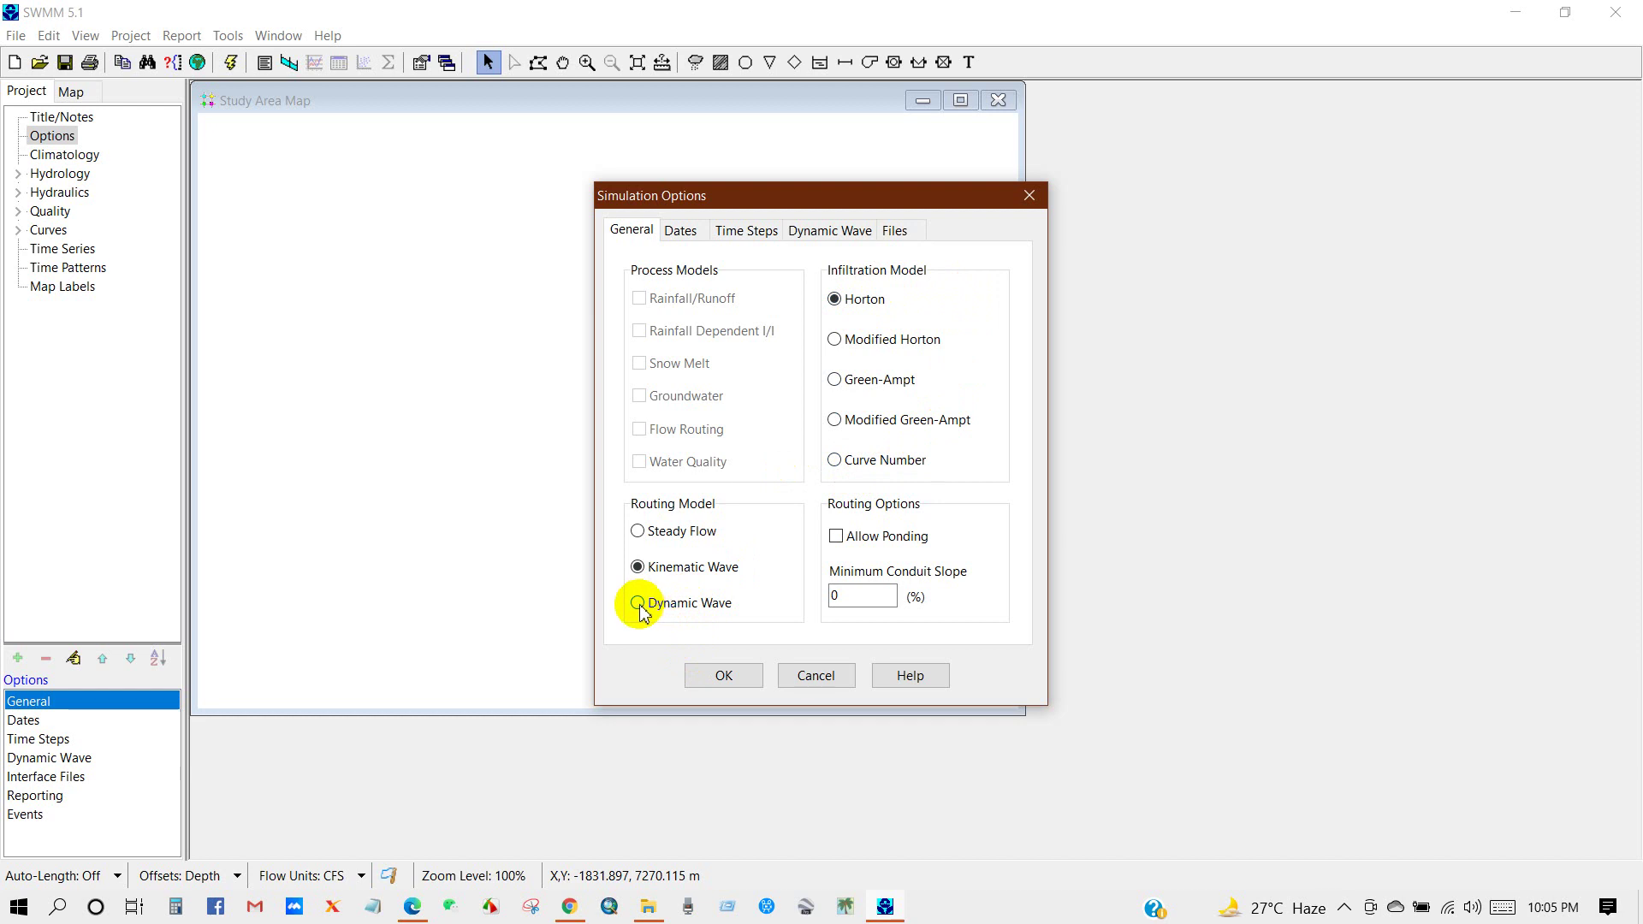
click(724, 676)
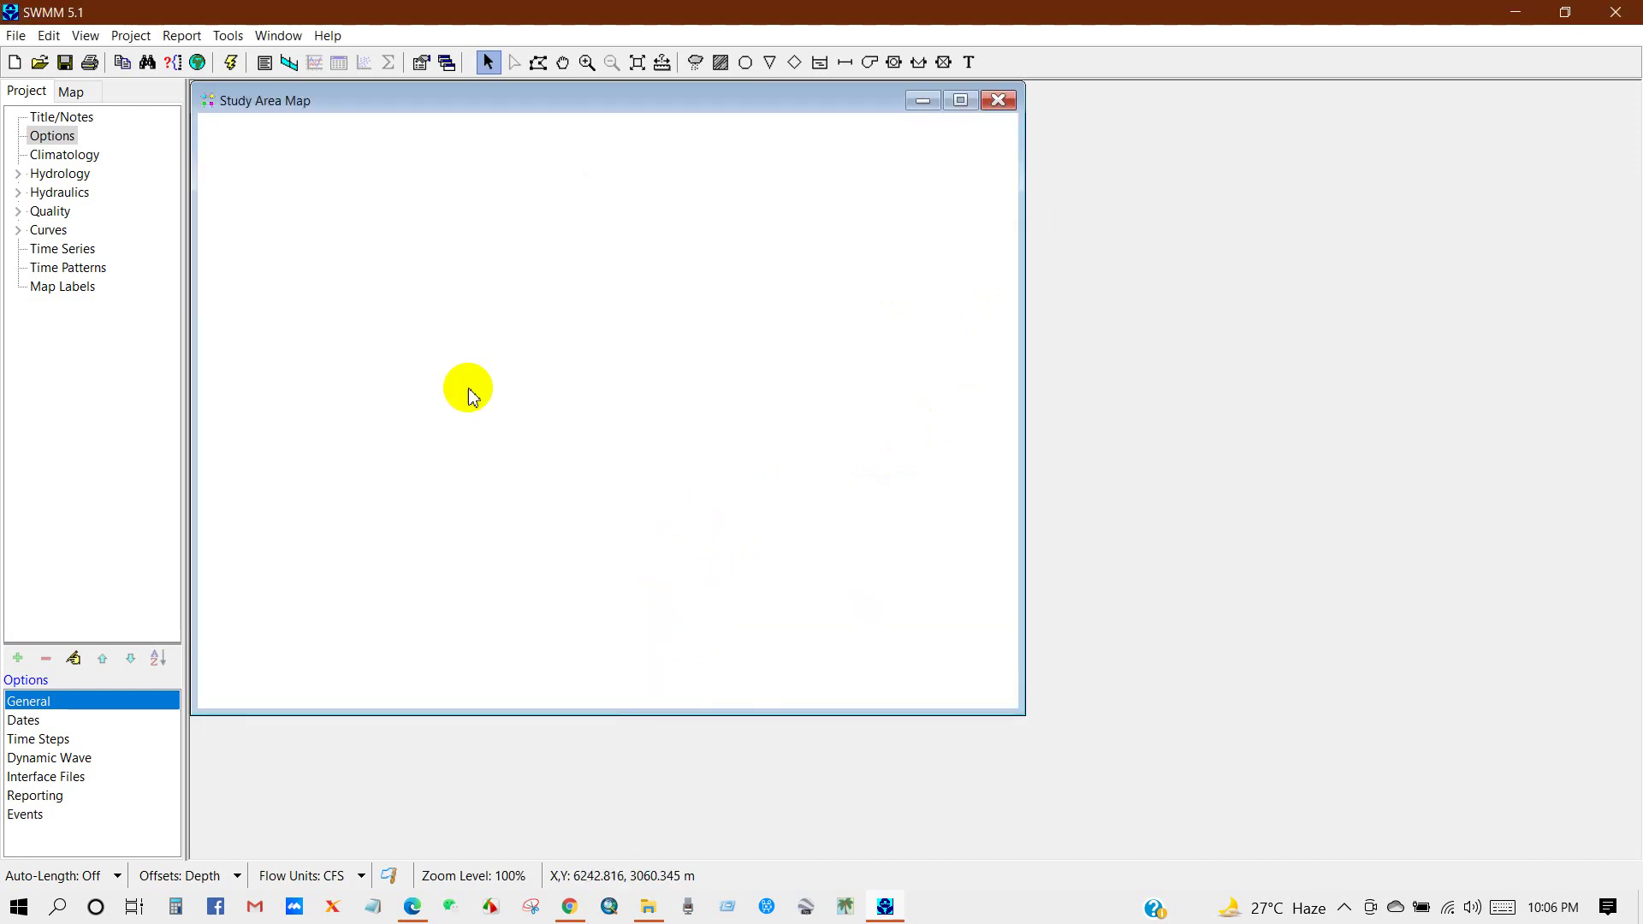
Step: Save the project as Excercise1.inp in the Desktop\SWMM\Excercise folder
click(14, 36)
click(43, 130)
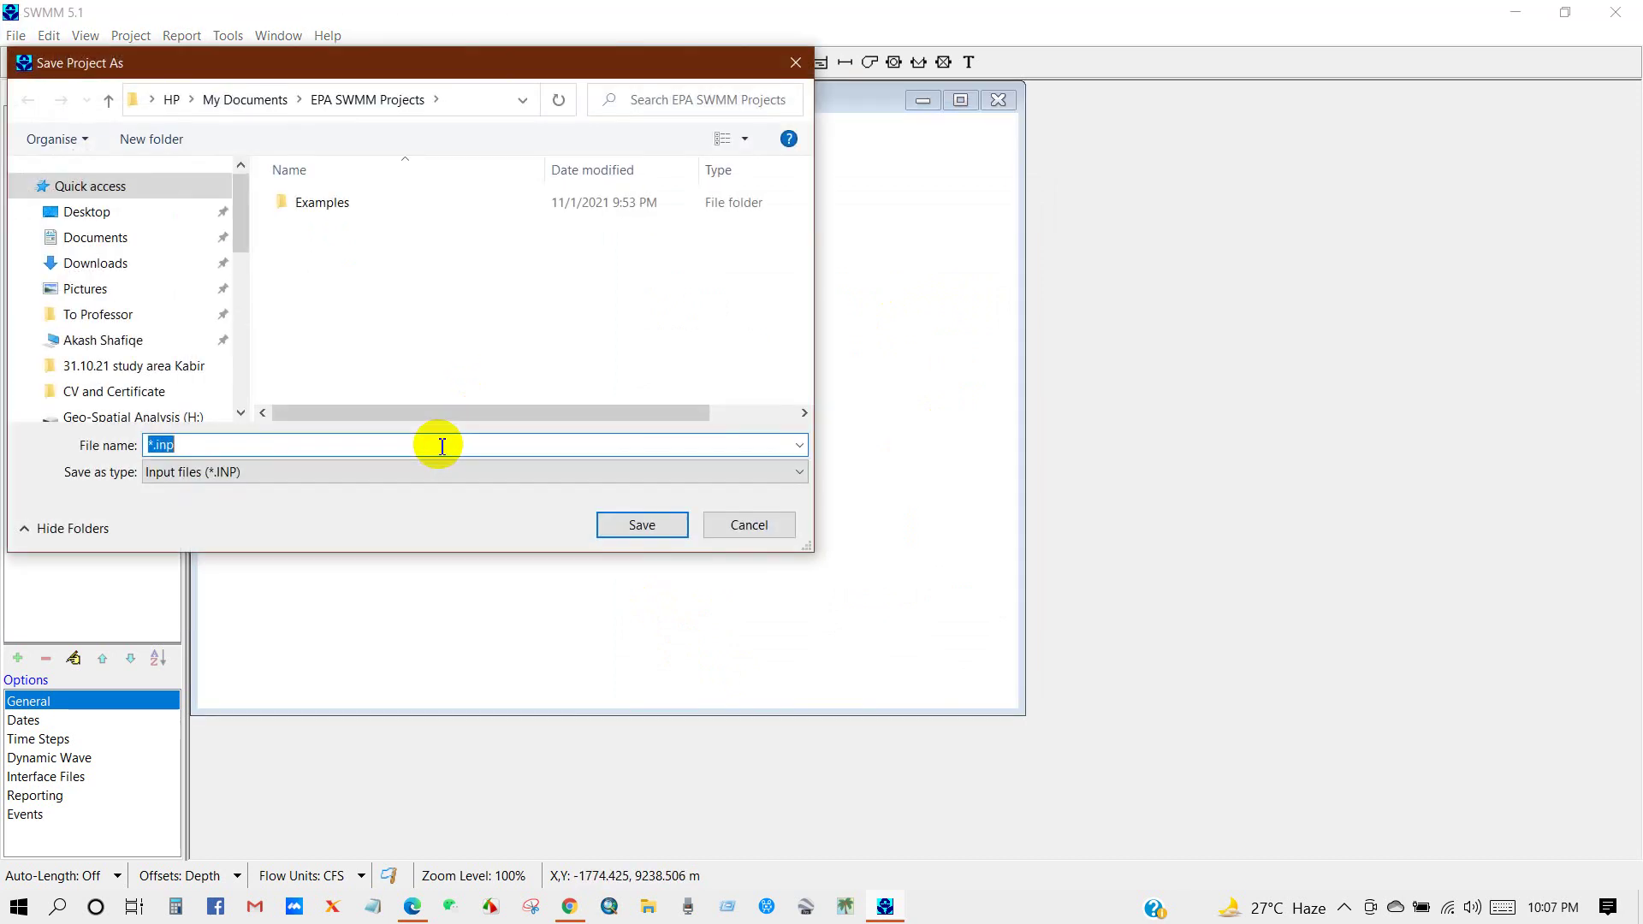
click(92, 215)
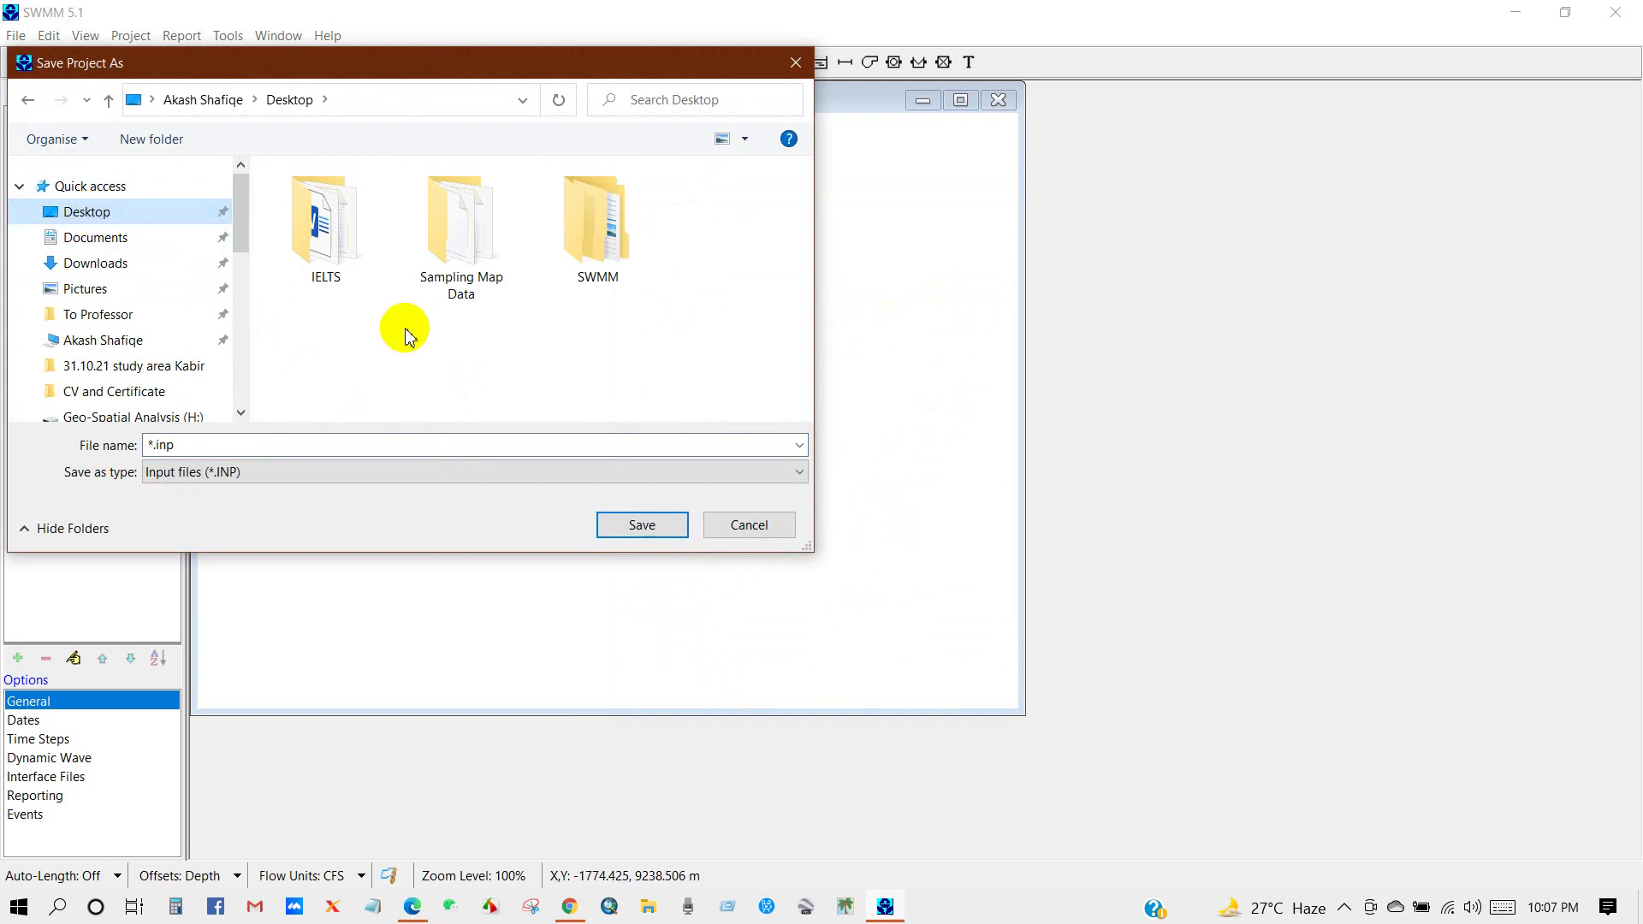
double_click(593, 257)
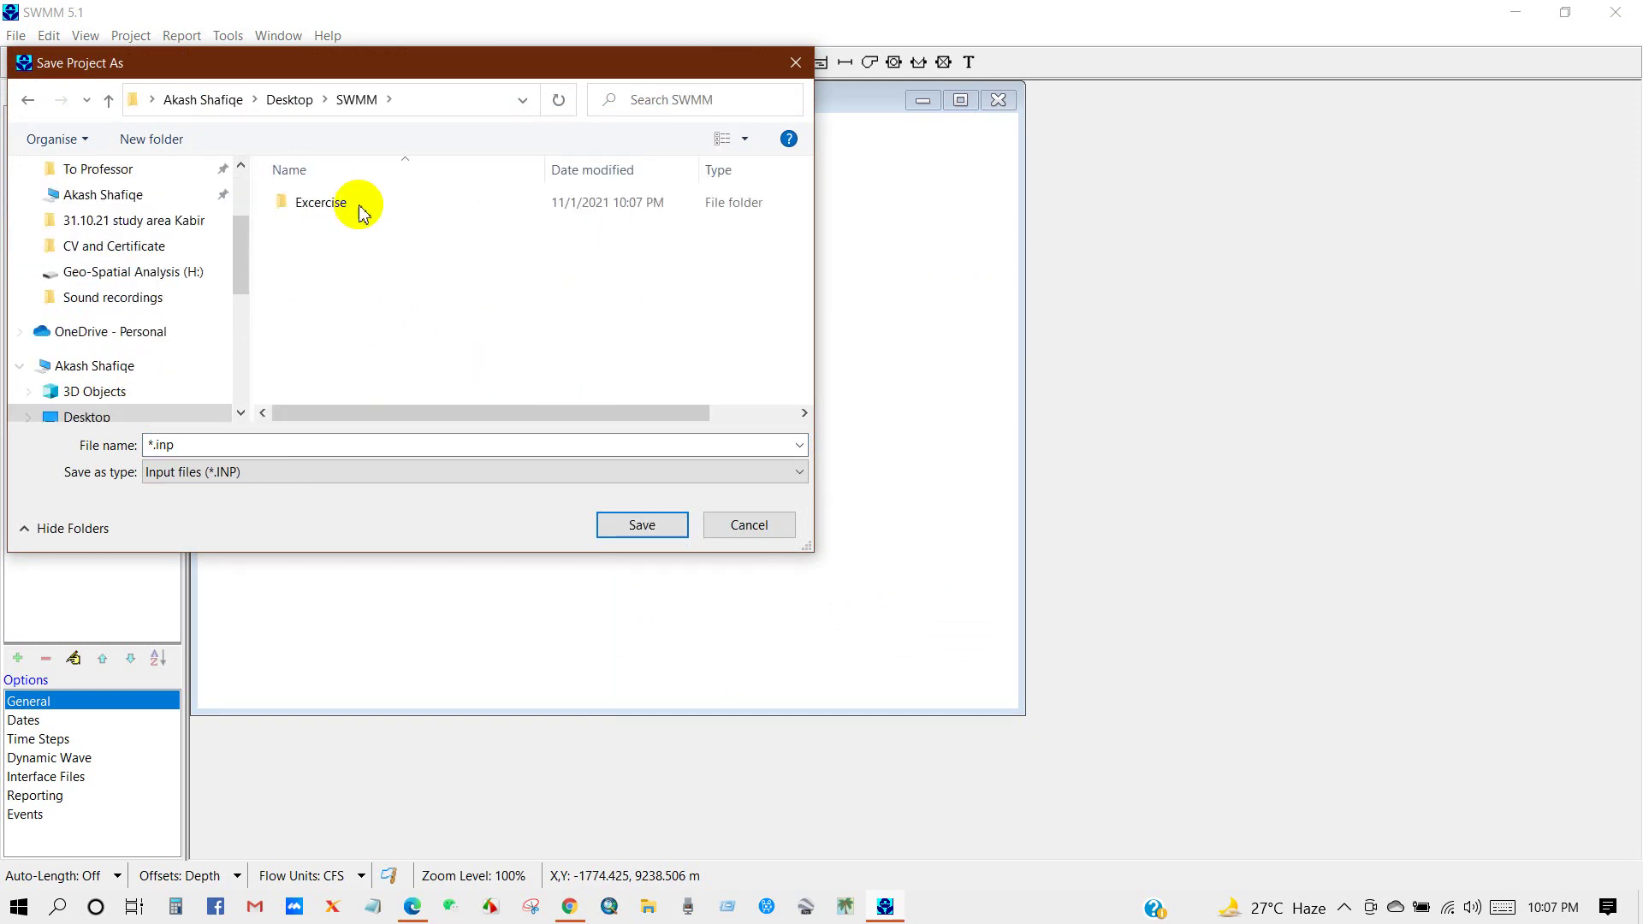
click(340, 204)
double_click(341, 204)
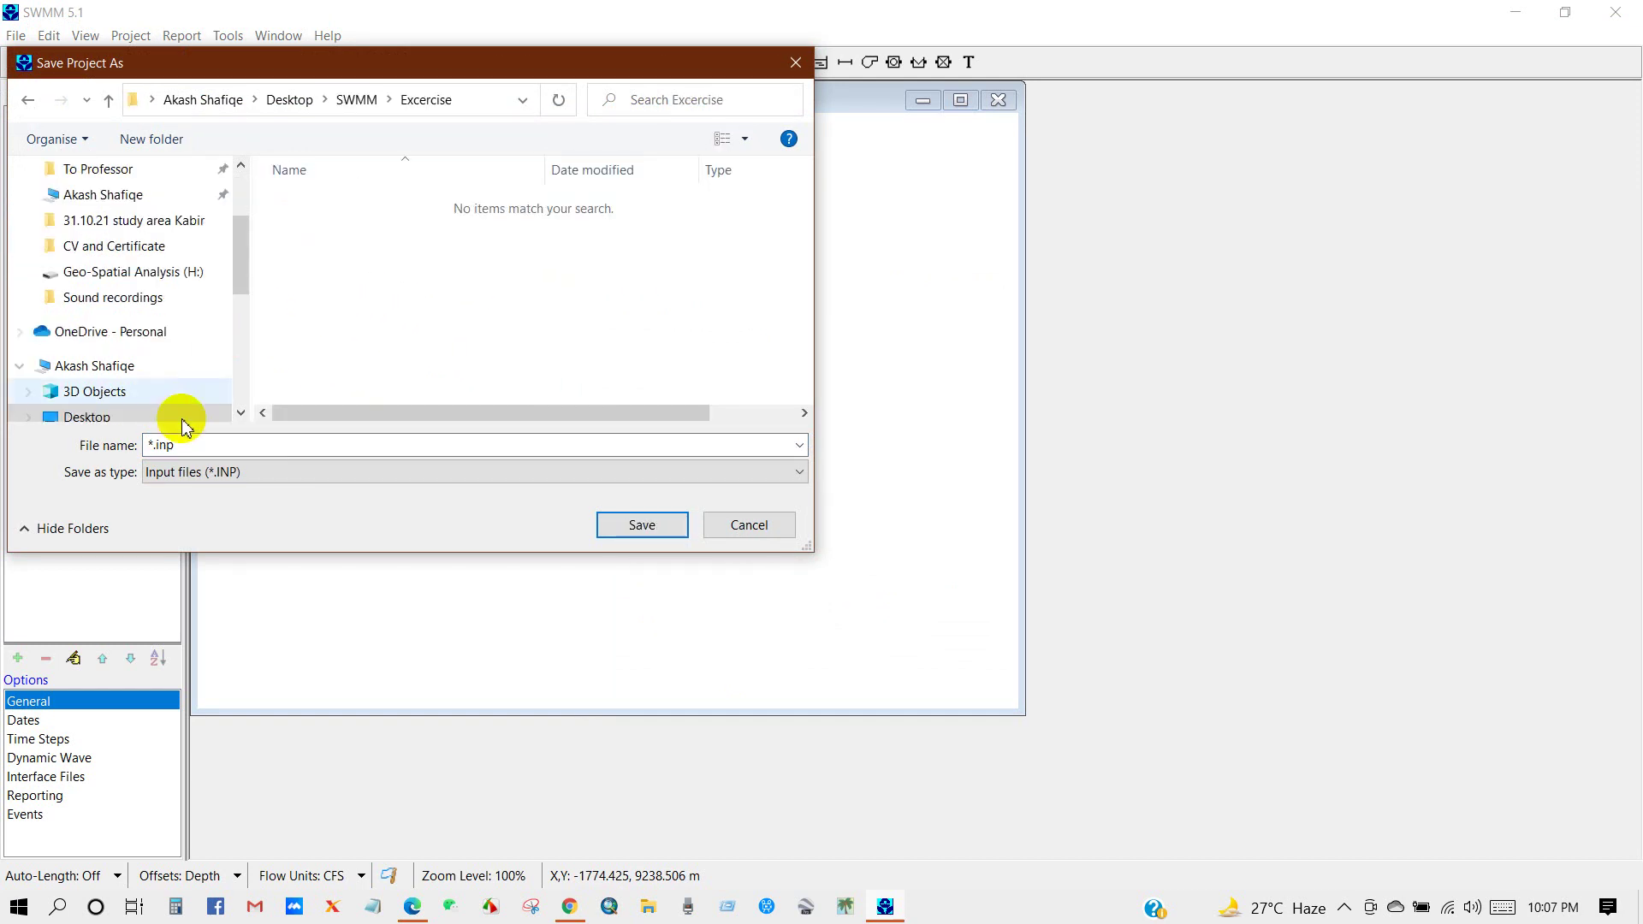
click(161, 442)
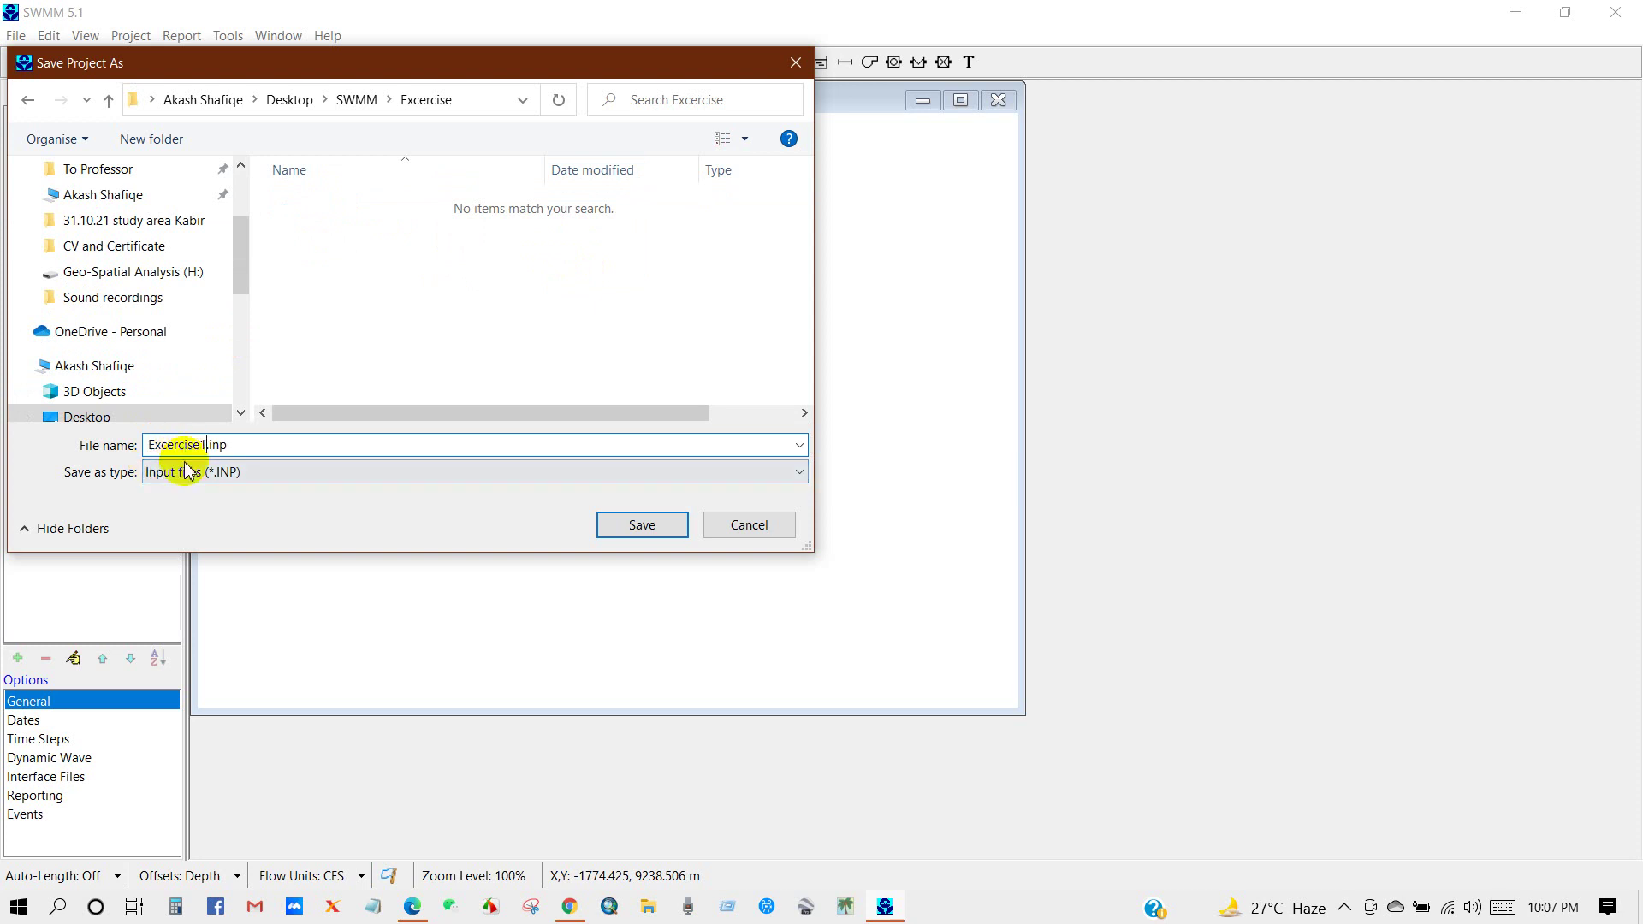
click(639, 524)
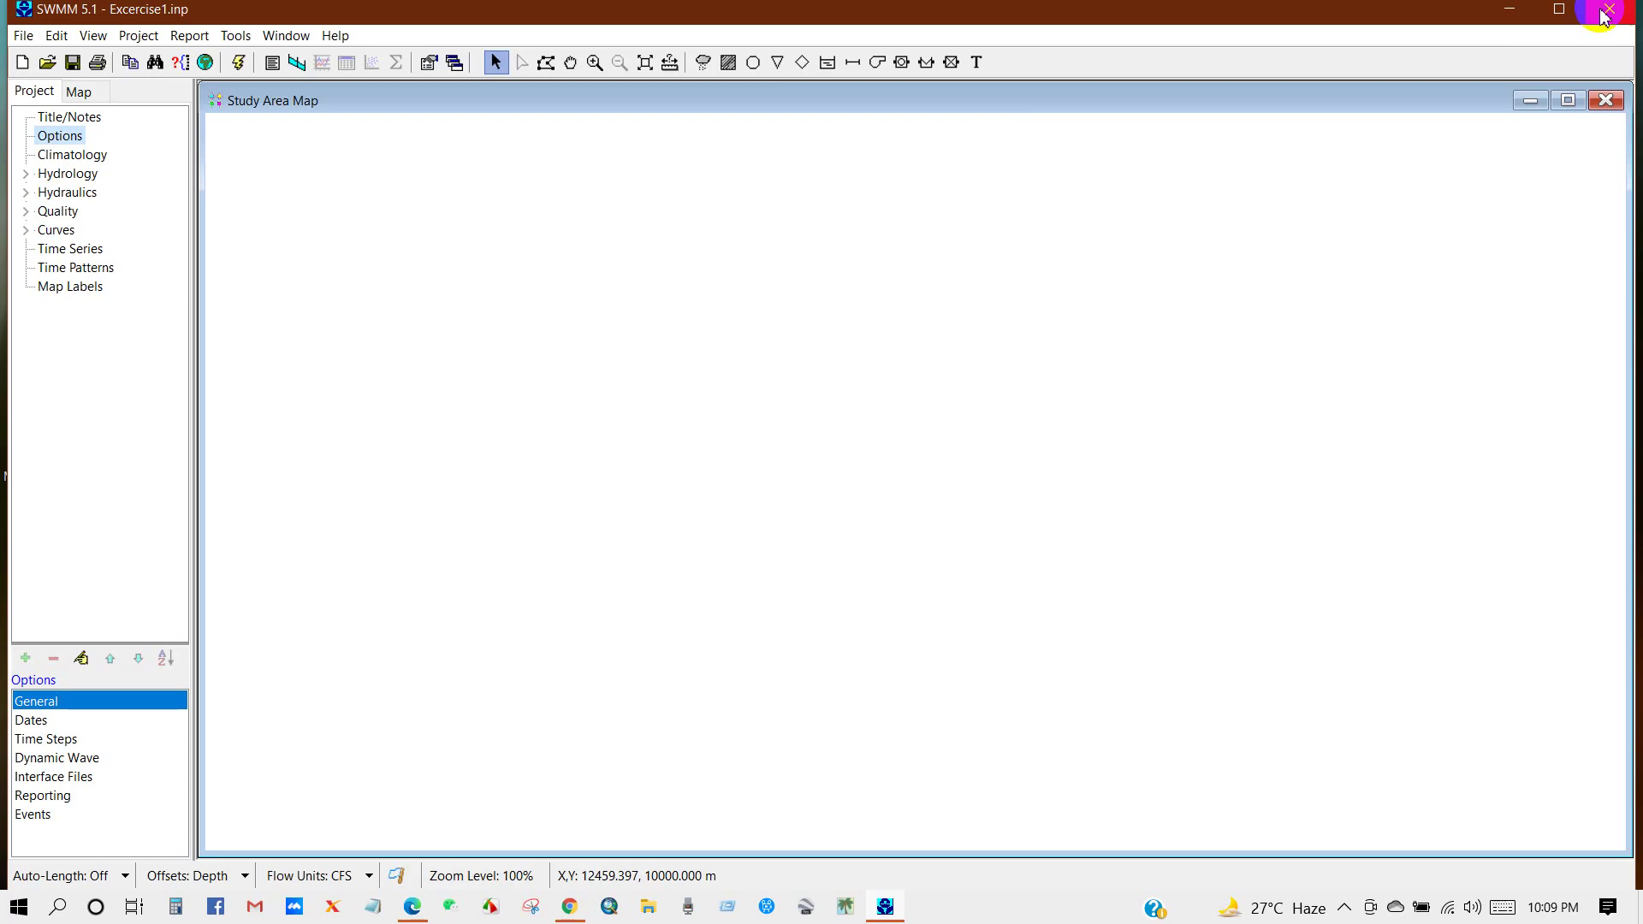
Step: Close EPA SWMM and refresh the desktop
click(1604, 16)
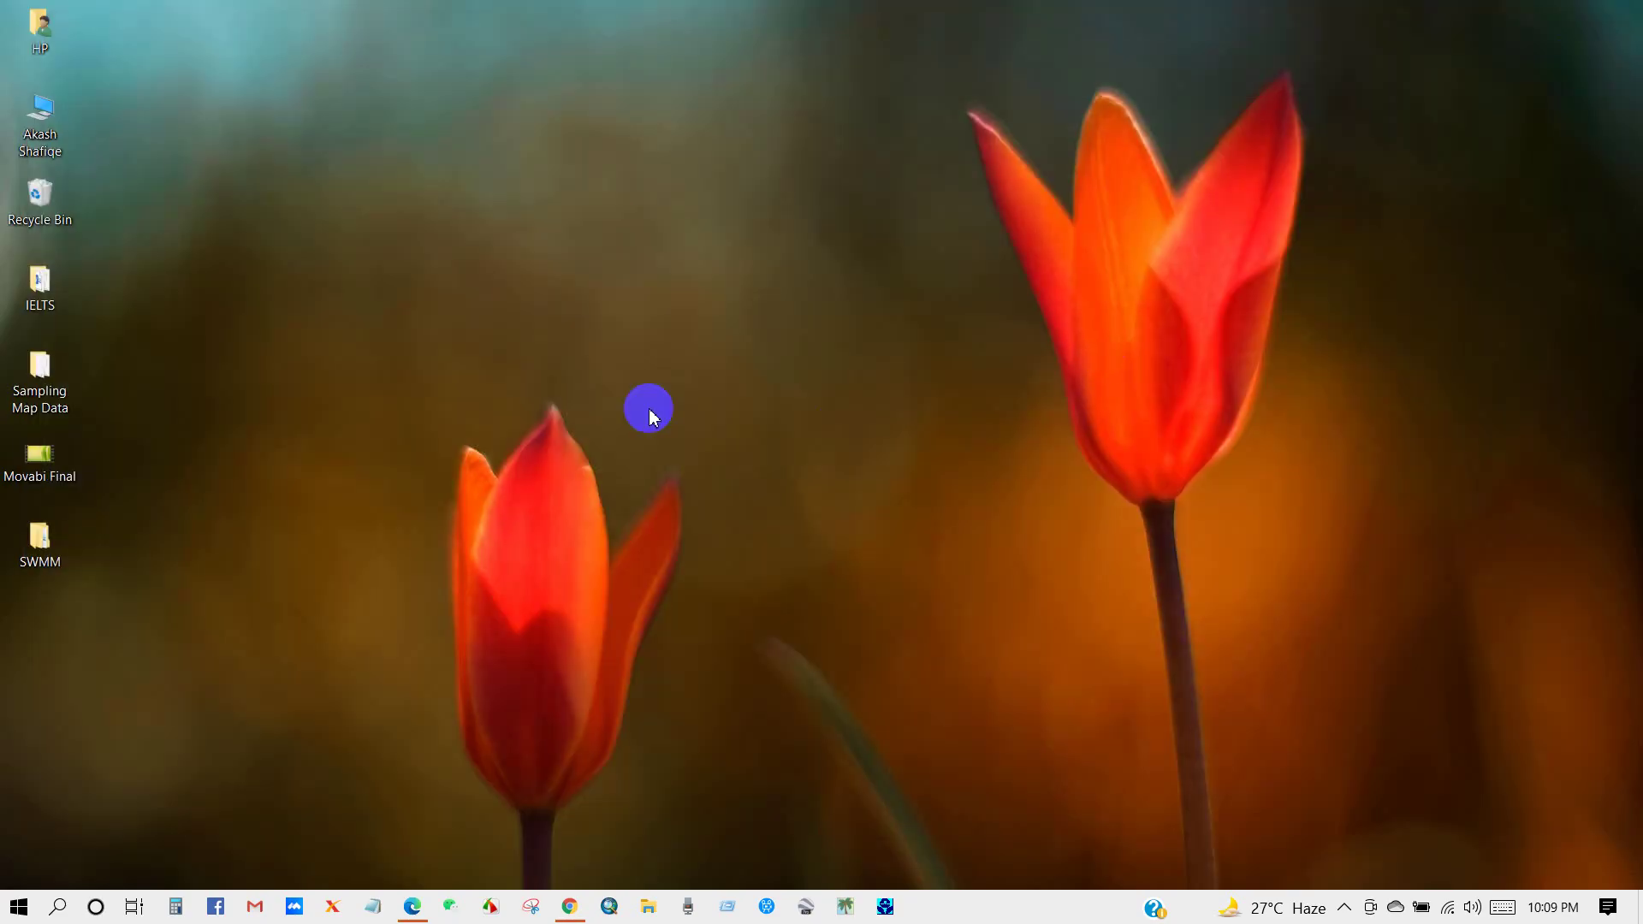
right_click(607, 354)
click(649, 416)
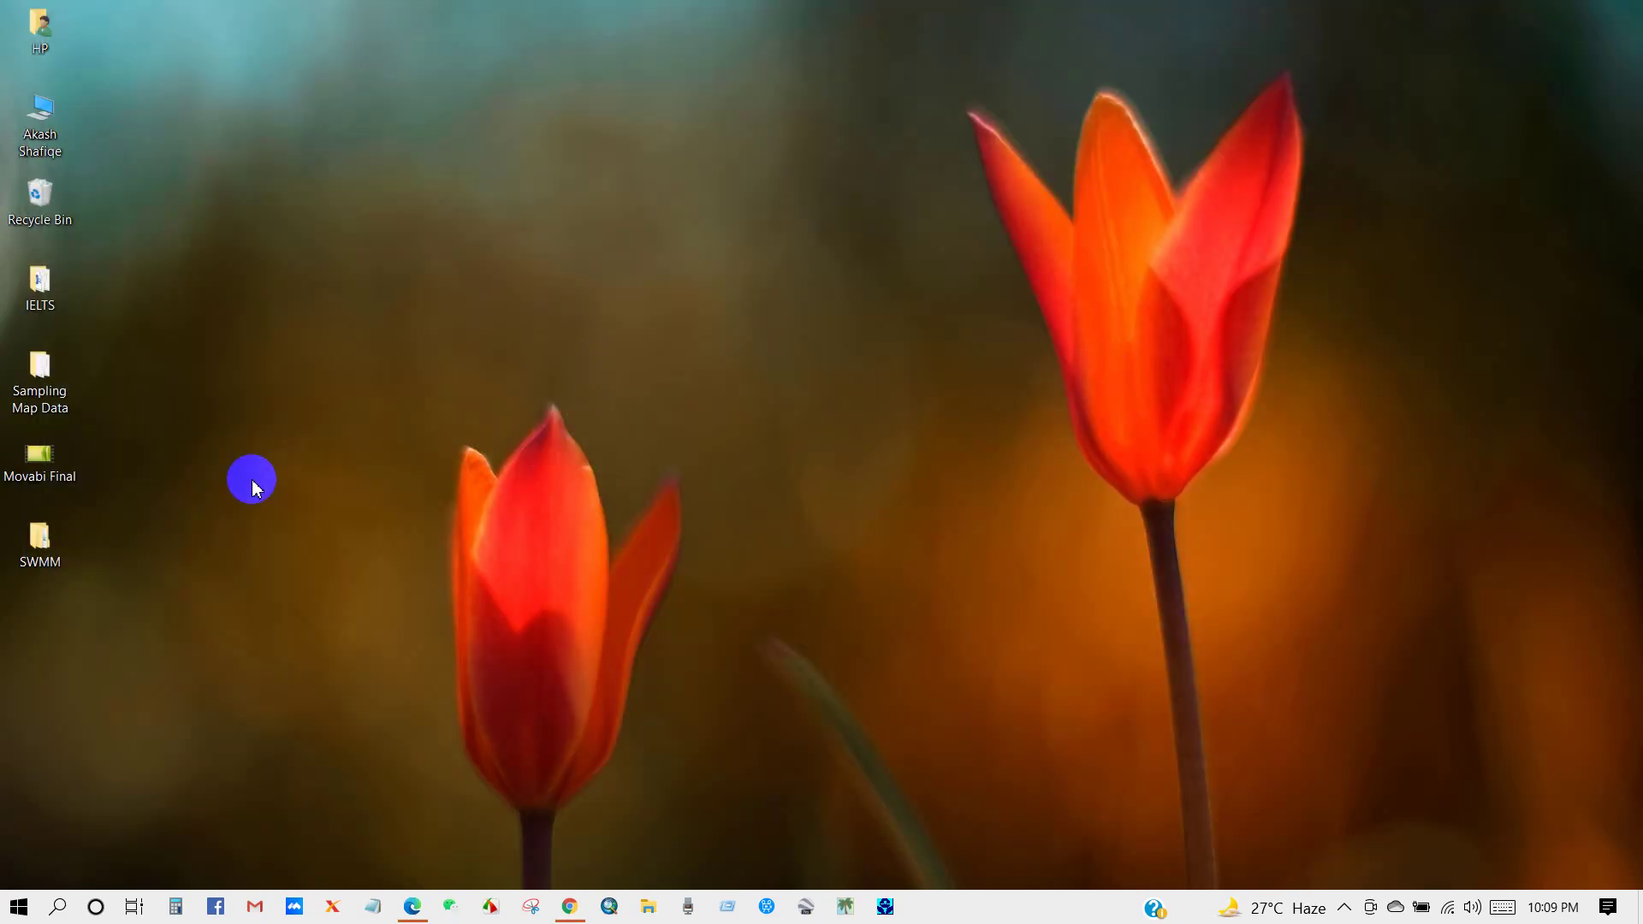
Step: Confirm Excercise1.inp is in the SWMM\Excercise folder, then close File Explorer and return to SWMM
click(47, 546)
double_click(49, 552)
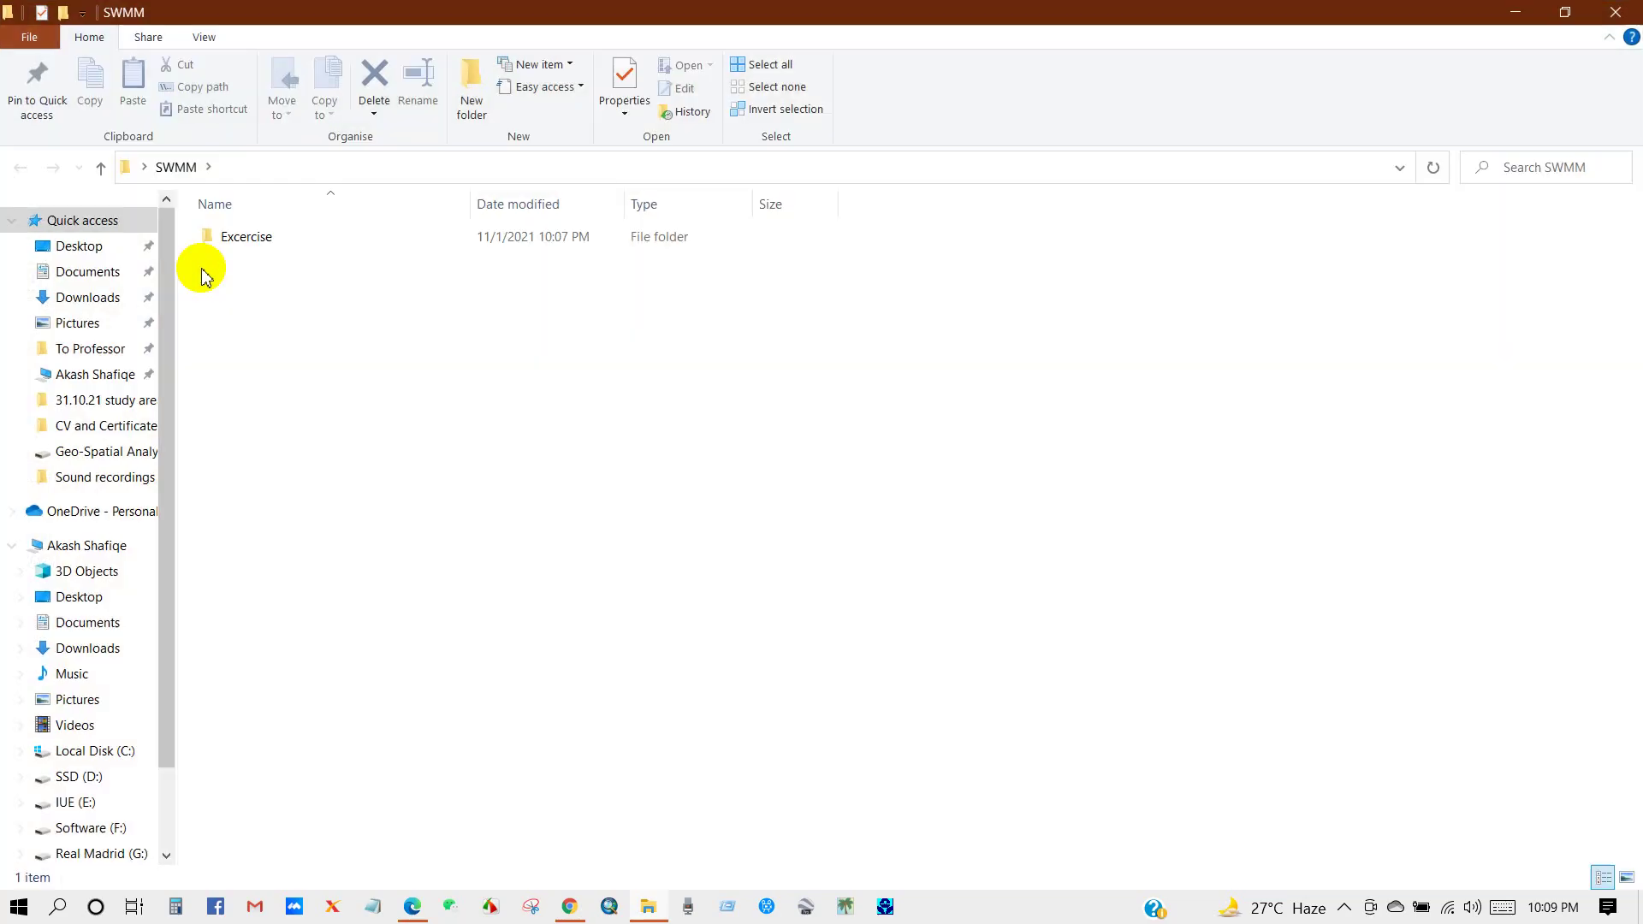
double_click(242, 236)
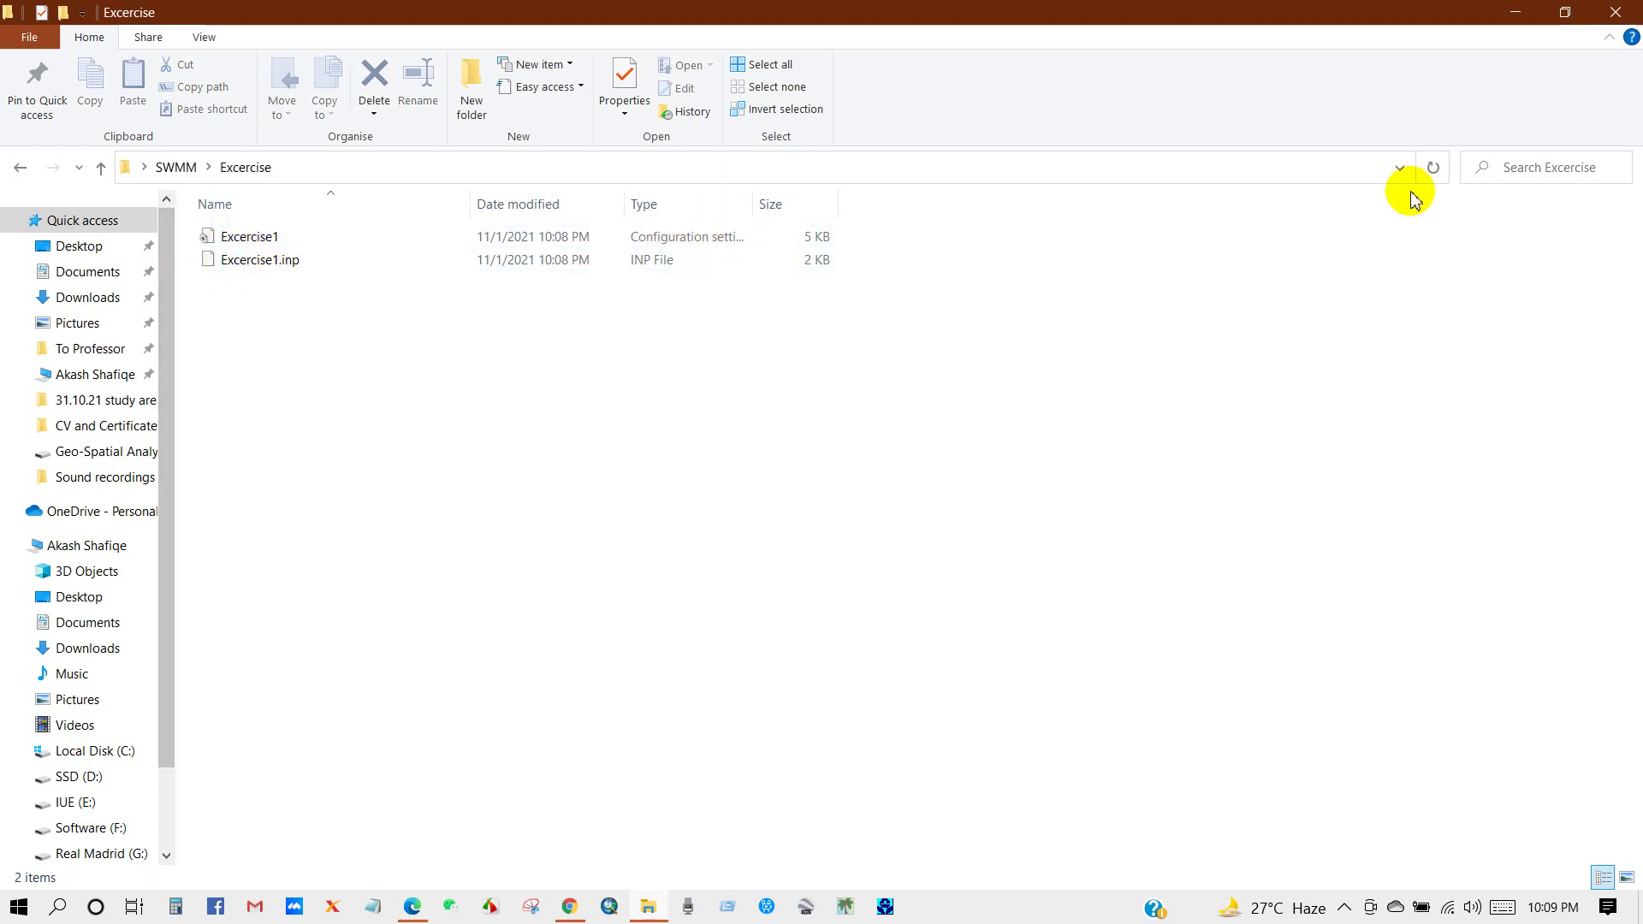
click(1613, 13)
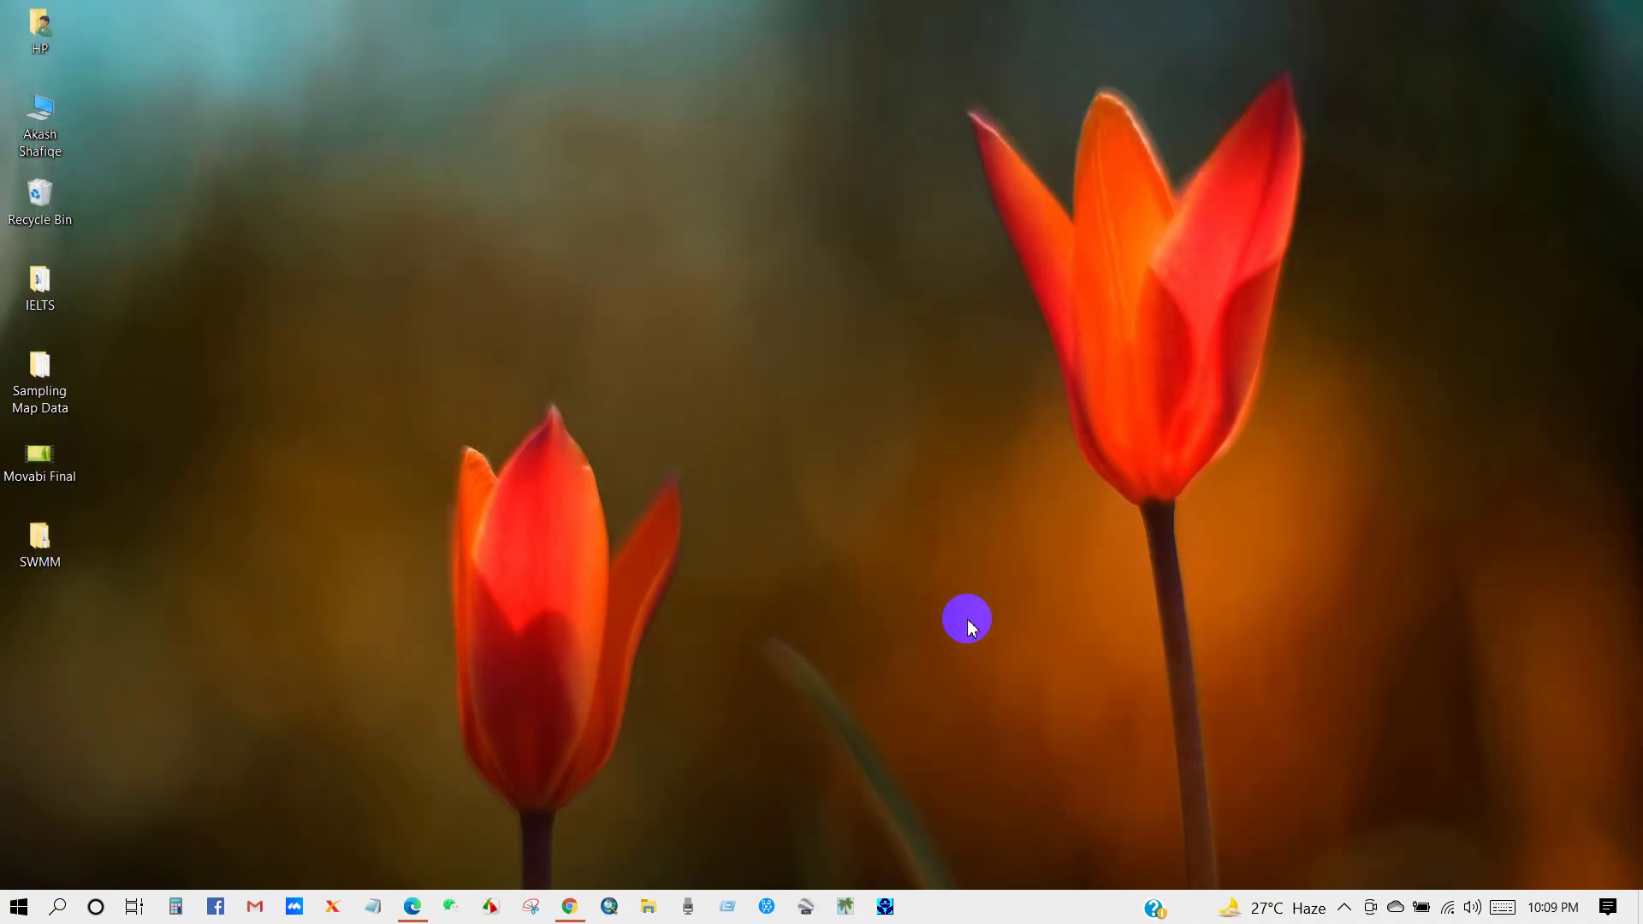
click(885, 905)
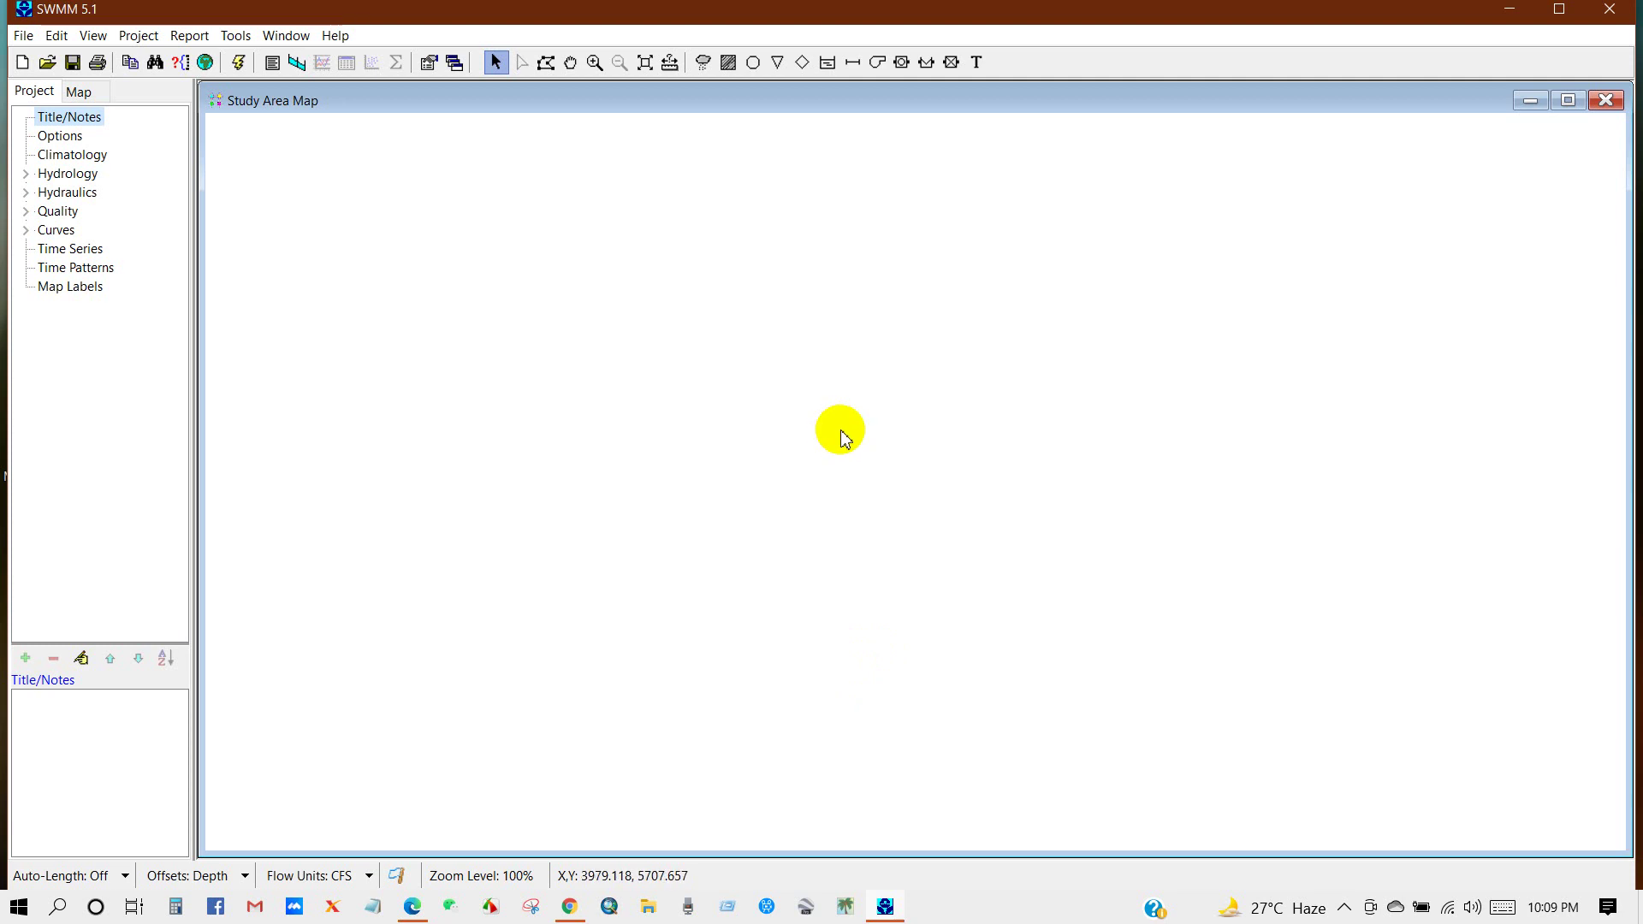
Step: Open Excercise1.inp from the Desktop\SWMM\Excercise folder to reload the Urban Drainage Network project
click(46, 63)
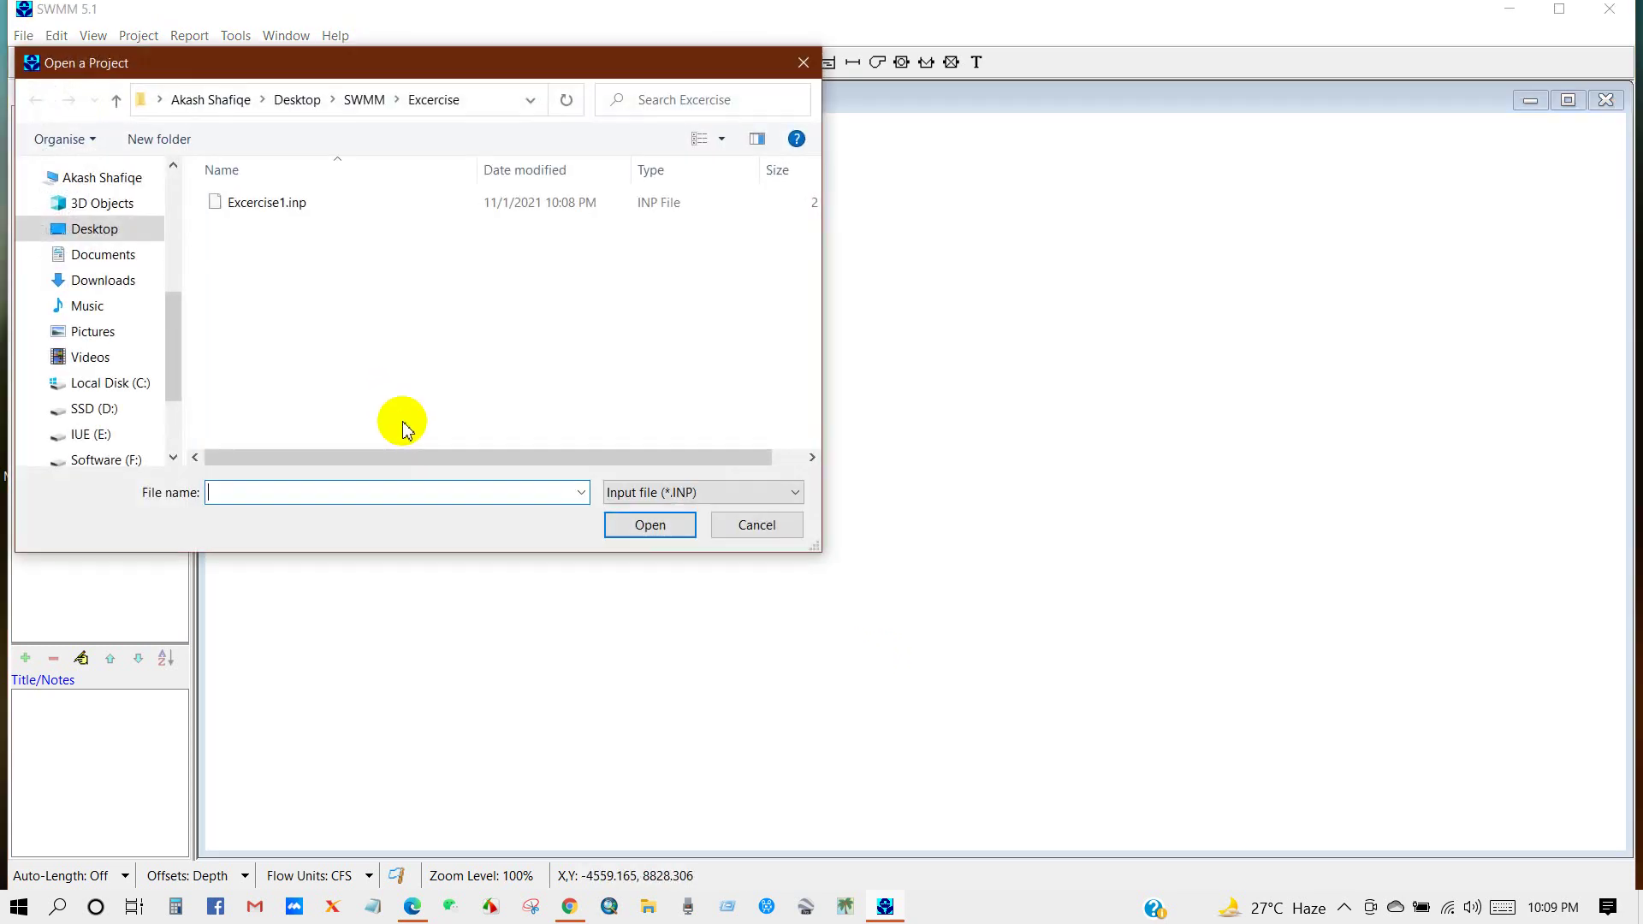
click(365, 99)
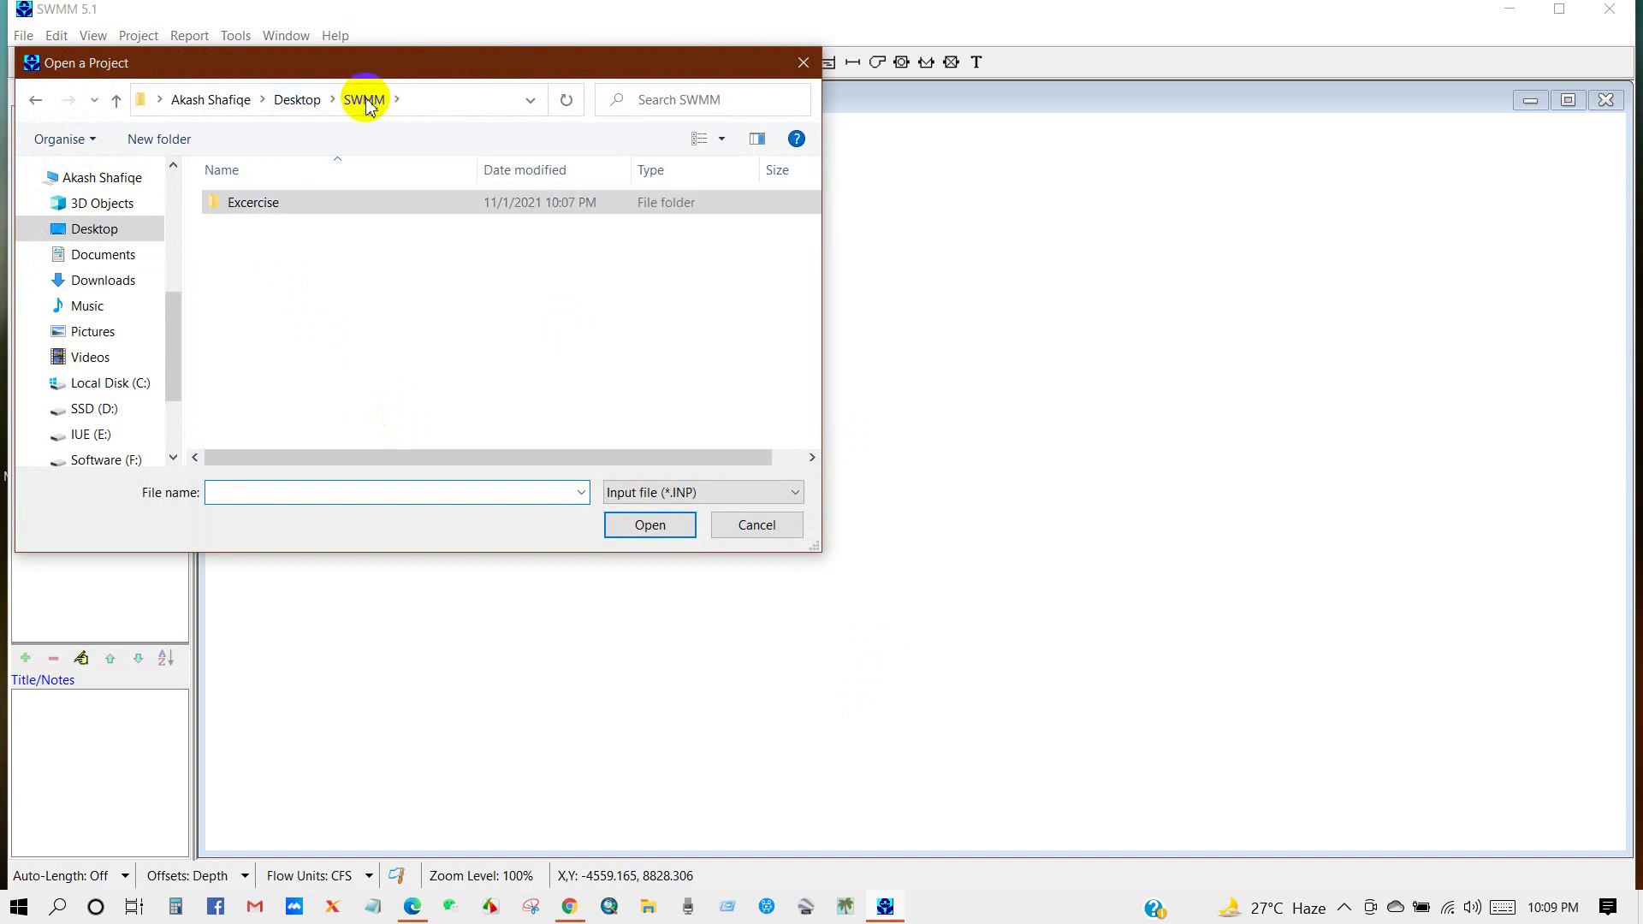
double_click(260, 208)
click(254, 211)
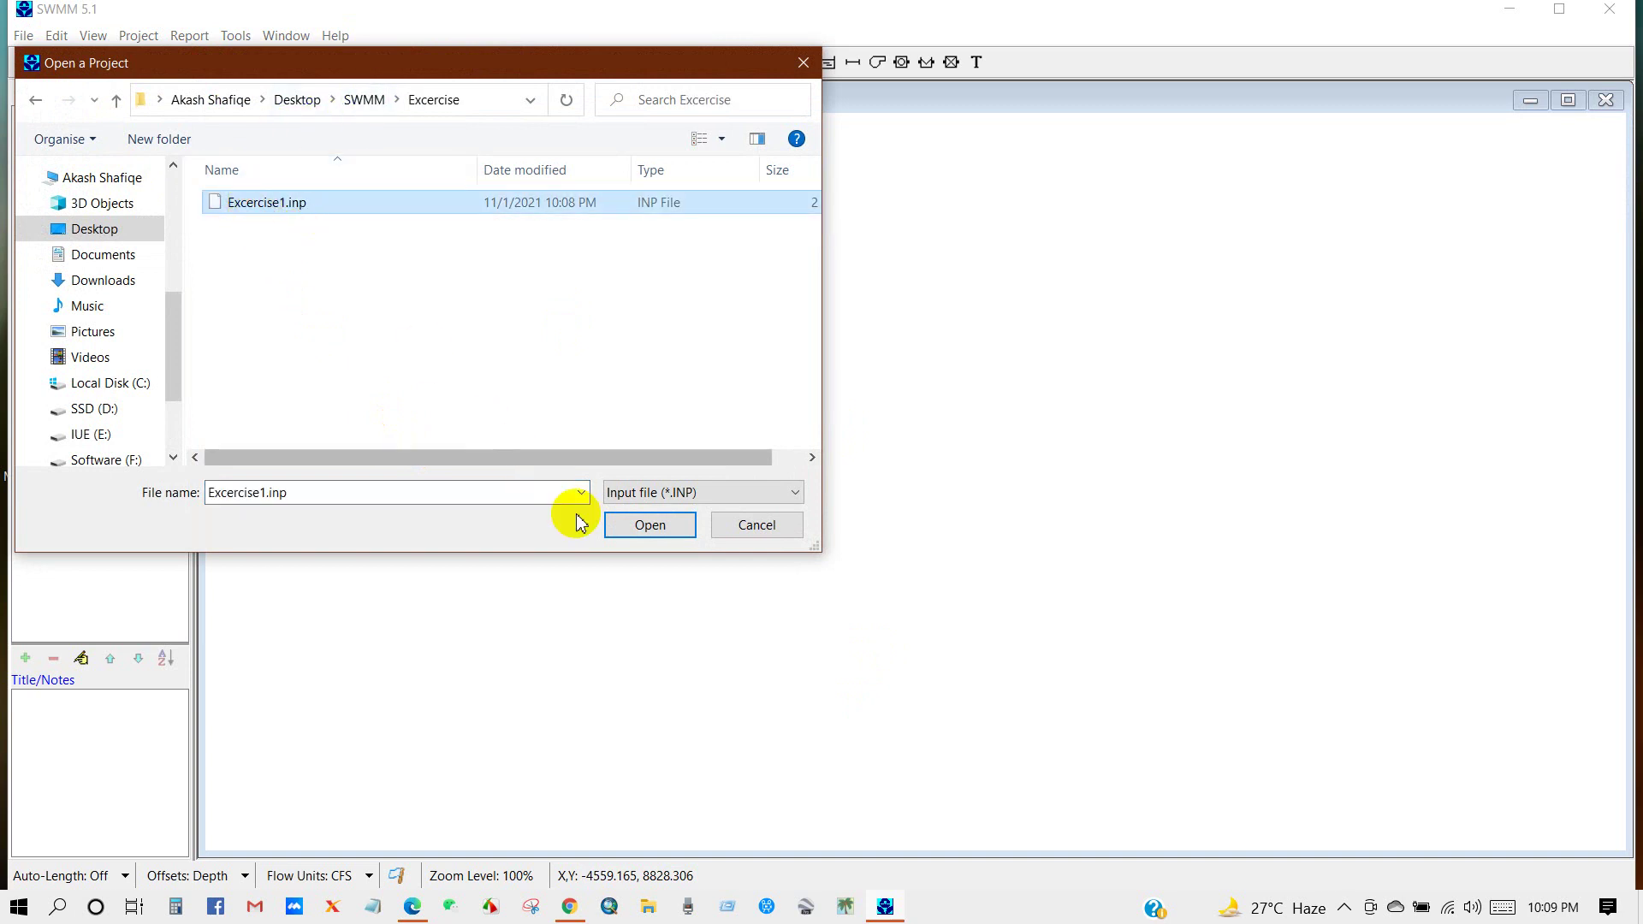
click(628, 524)
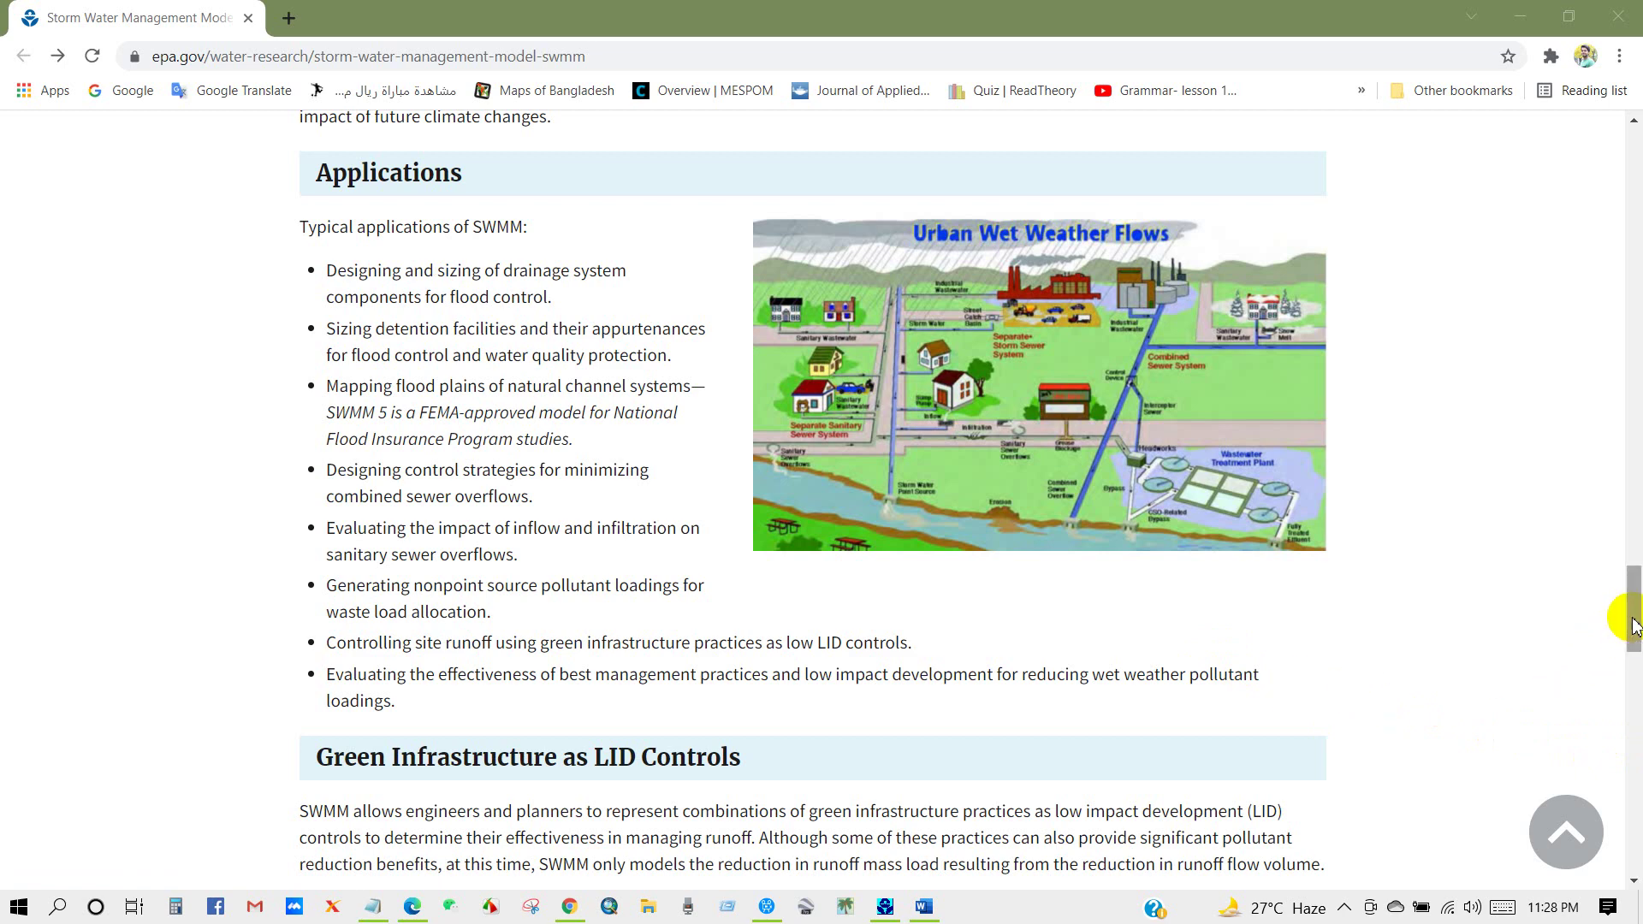
Step: Scroll back to the top of the EPA SWMM web page in Chrome
drag(1621, 616, 1613, 94)
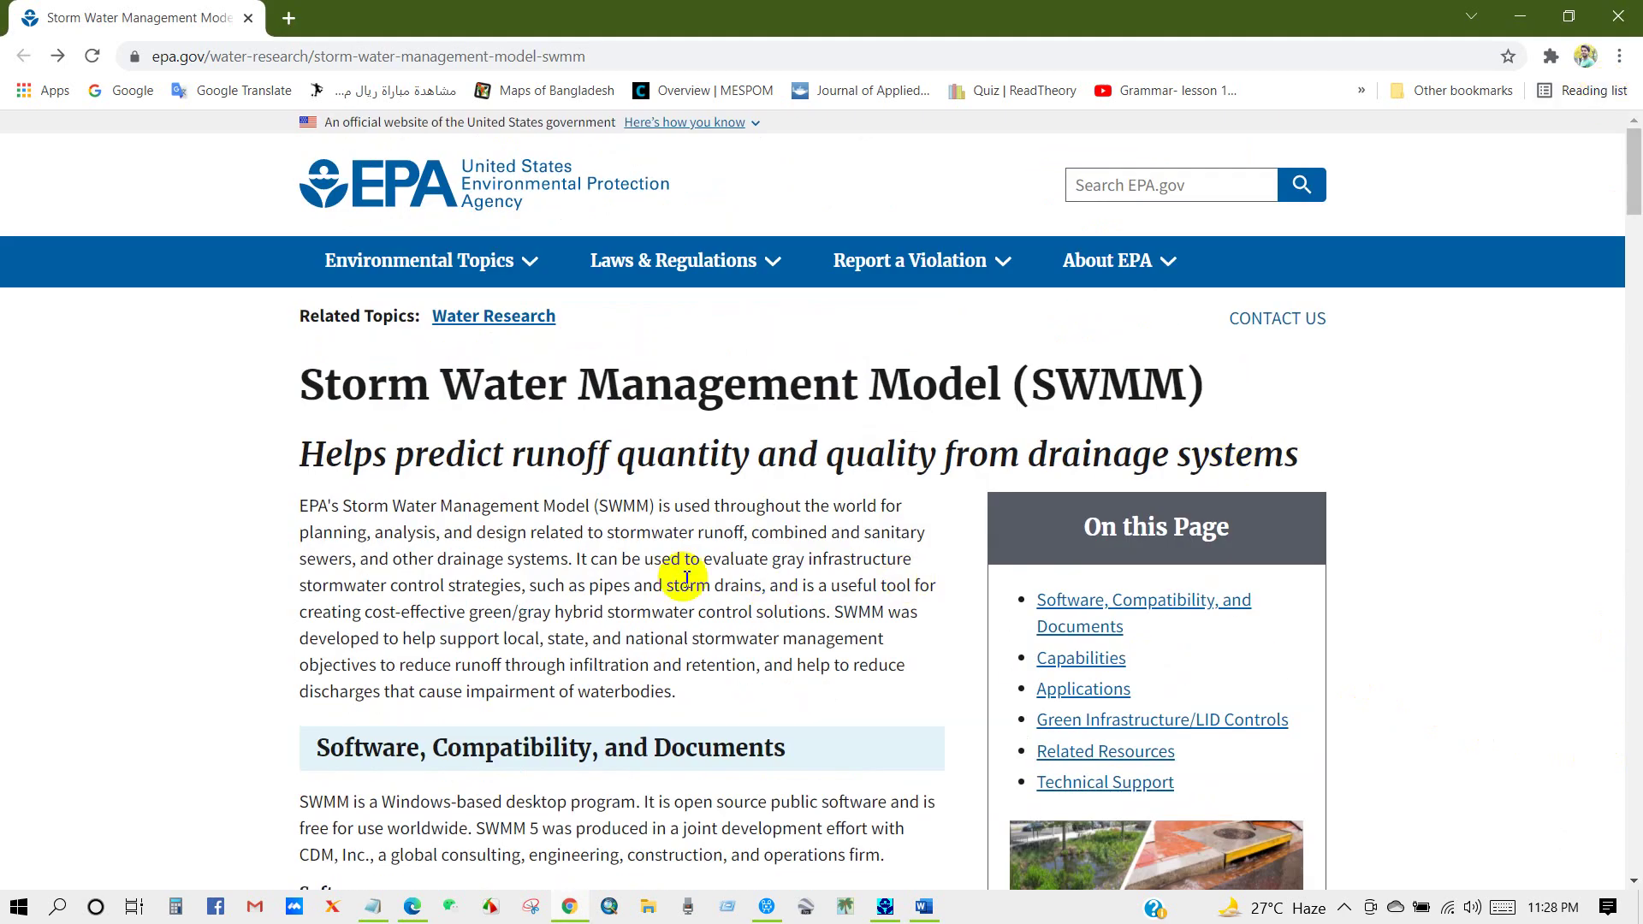